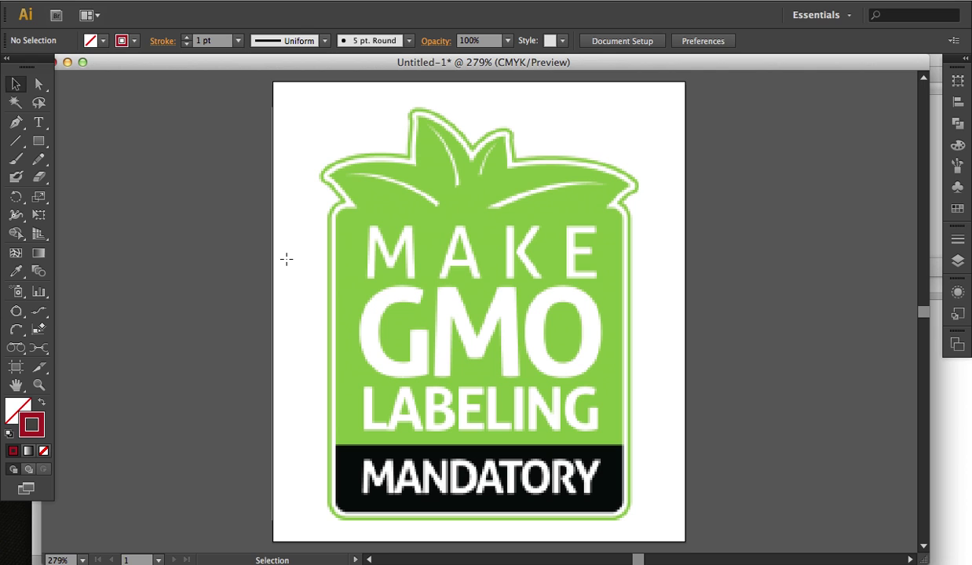
Step: Draw a red-outlined, unfilled rectangle over the label's lower body, then zoom into its top-right corner
key("m")
mouse_move(336, 205)
left_mouse_down()
mouse_move(436, 385)
mouse_move(592, 504)
mouse_move(625, 514)
left_mouse_up()
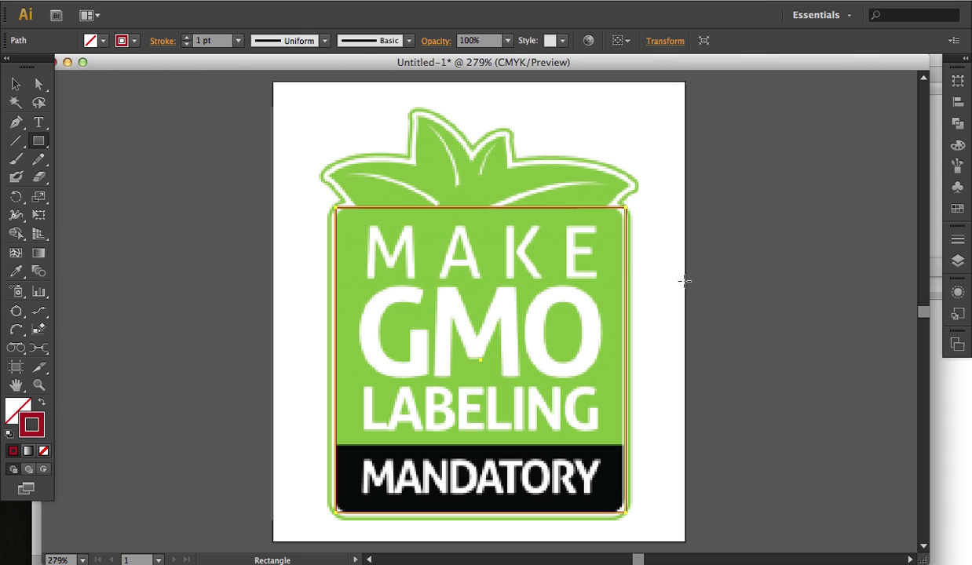
left_click_drag(680, 164, 531, 259)
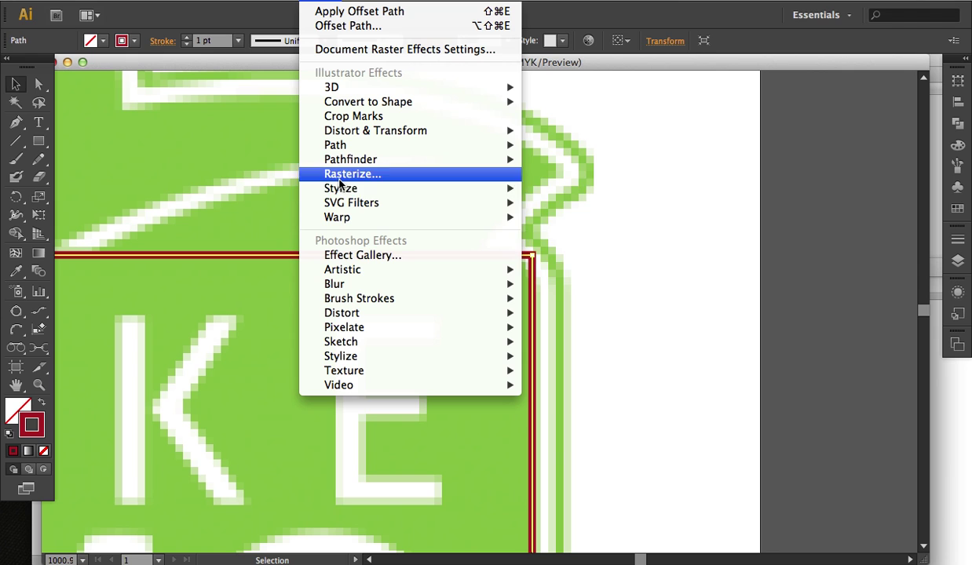
Step: Apply a 6 pt Round Corners effect to the rectangle with preview on, then fit the artboard
mouse_move(352, 188)
left_click(550, 246)
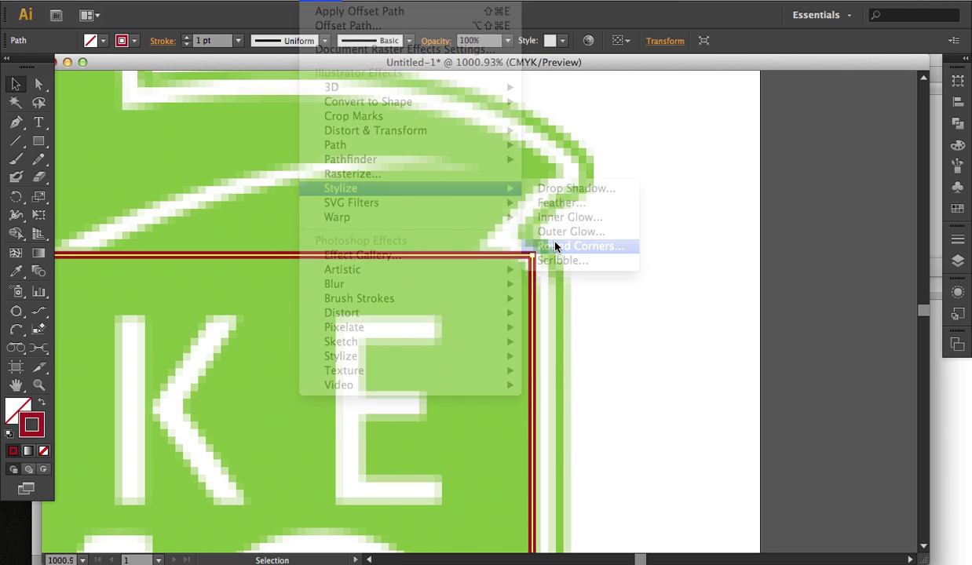
left_click(424, 311)
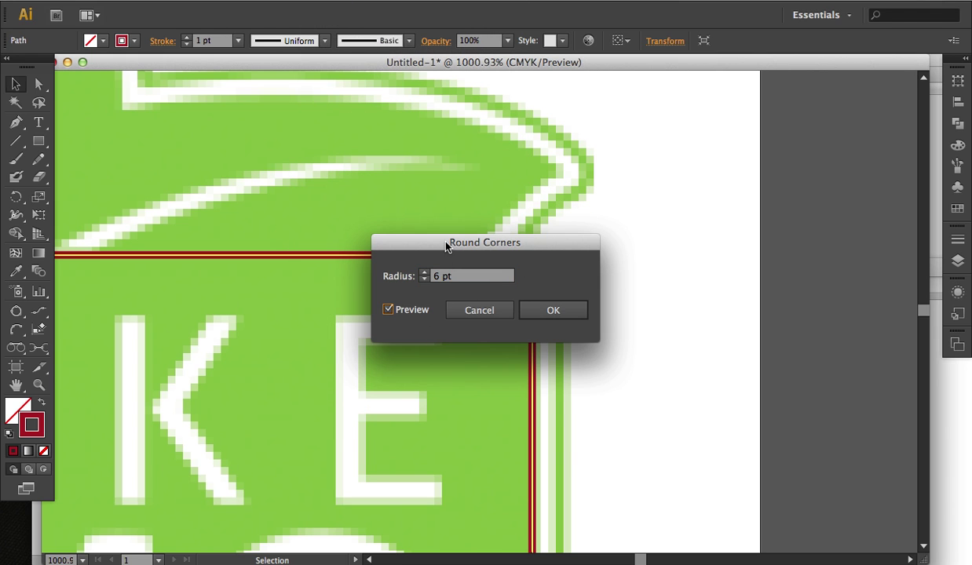
left_click_drag(447, 246, 373, 359)
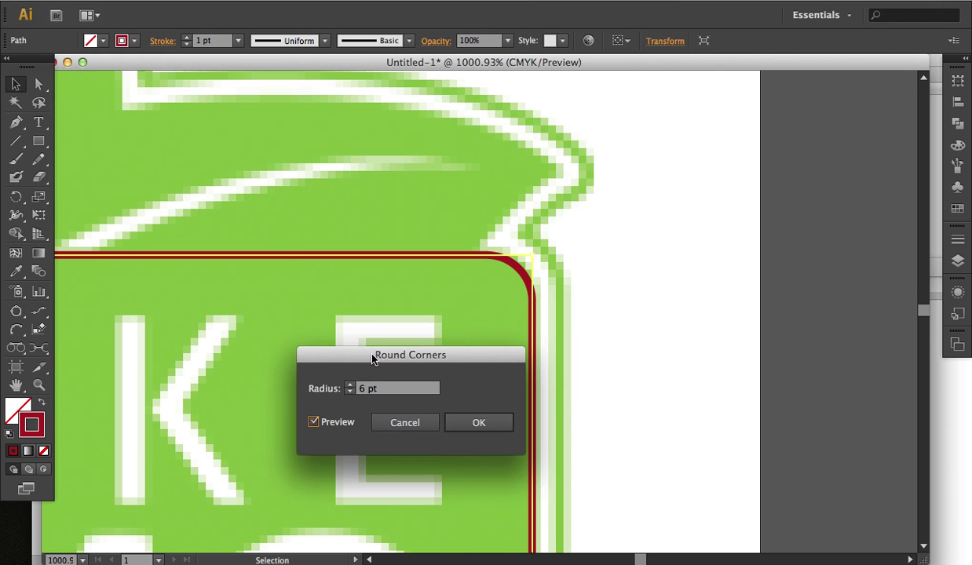
left_click(455, 421)
key("super+0")
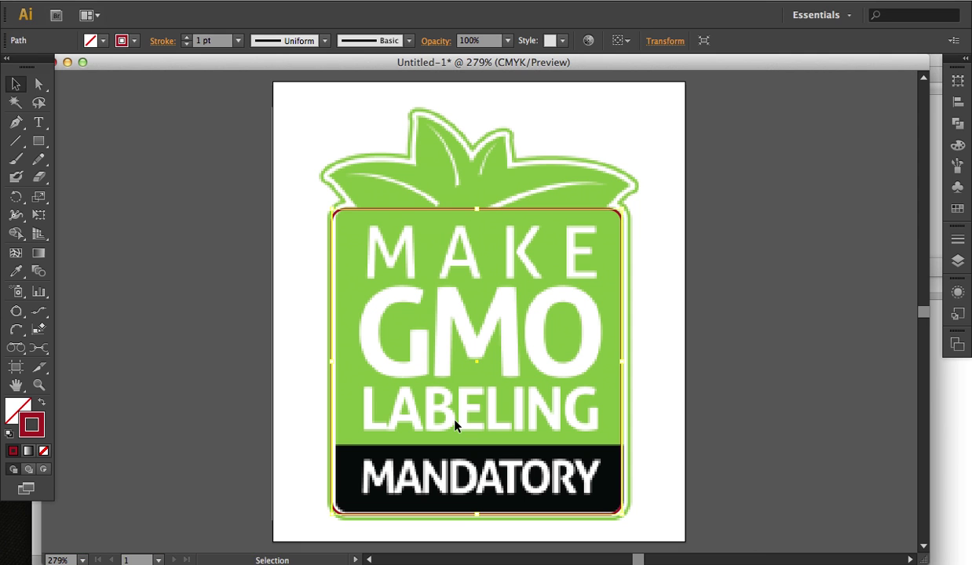
Step: Show Round Corners under the rectangle's stroke in Appearance and nudge its left edge slightly inward
key("shift+F6")
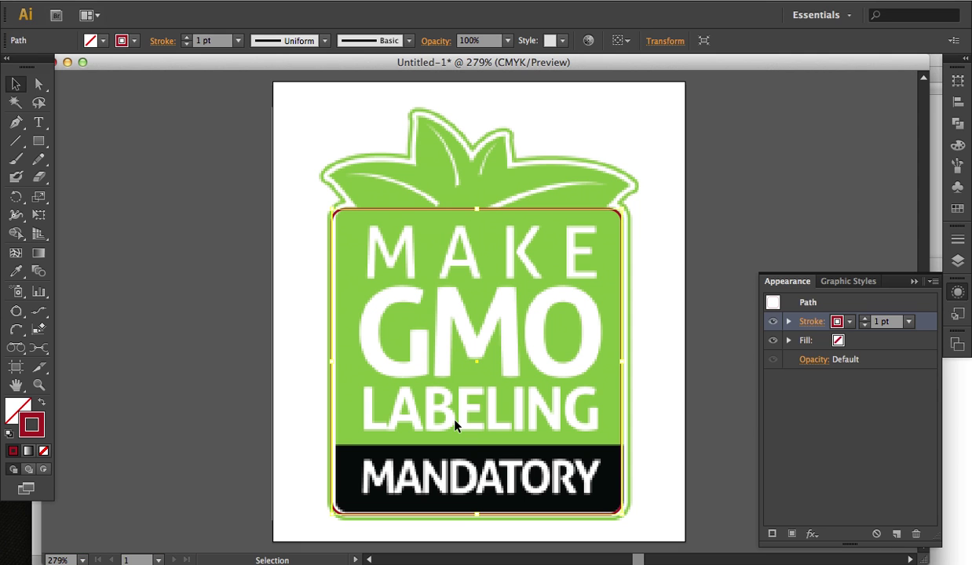
left_click(788, 322)
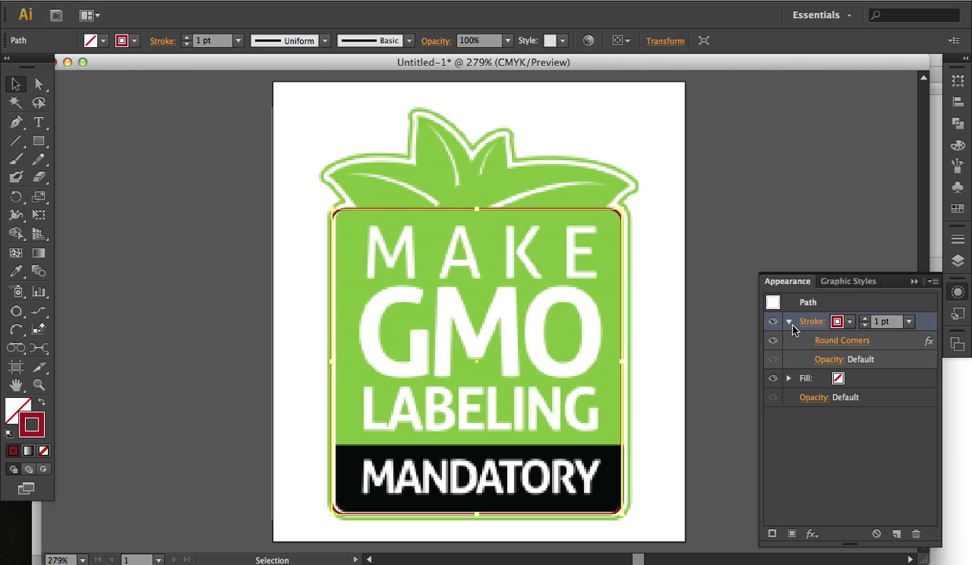
left_click(776, 346)
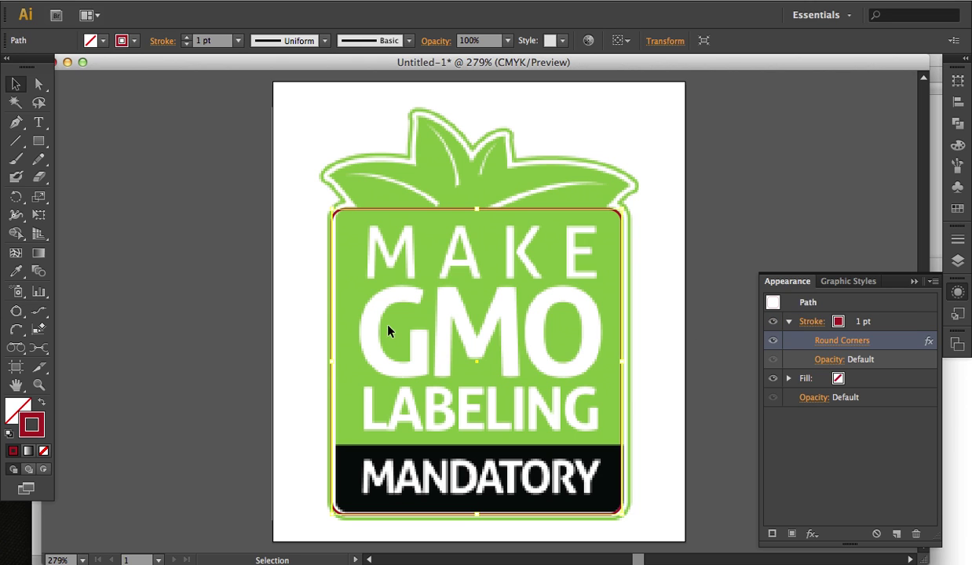
left_click_drag(333, 363, 336, 365)
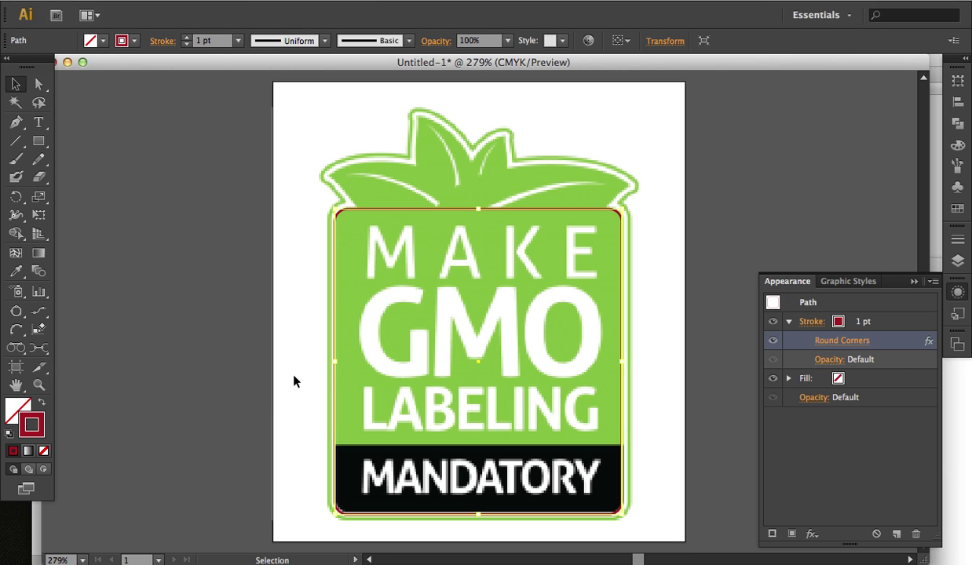
Step: Start a pen path at the label's right shoulder and curve it along the right leaf's top
left_click(654, 161)
left_click_drag(663, 127, 376, 298)
key("p")
left_click(606, 315)
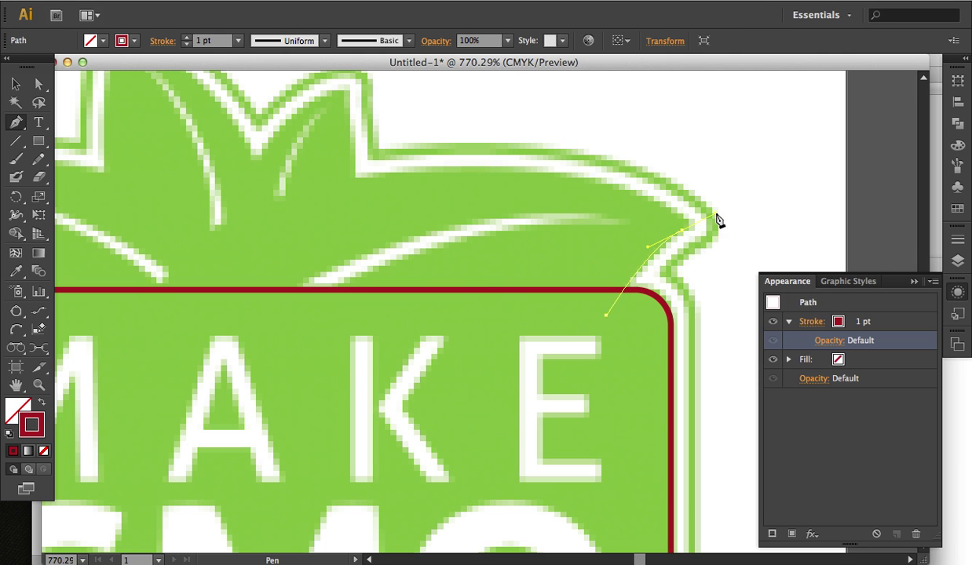
left_click_drag(680, 232, 716, 213)
left_click_drag(516, 167, 429, 180)
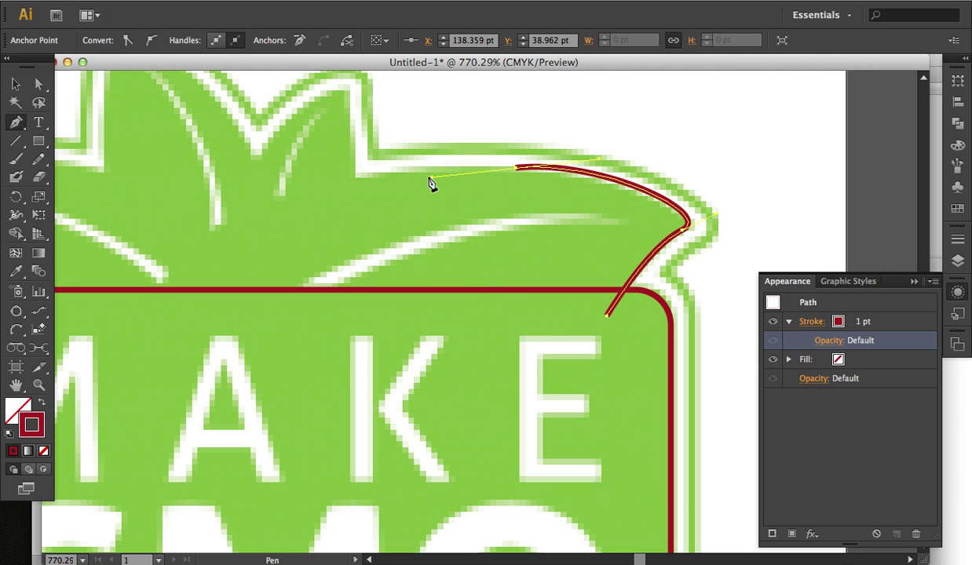
left_click(358, 180)
Step: Continue the path over the leaf tip and notch, then up to the tall leaf's tip
scroll(358, 184, "up", 4)
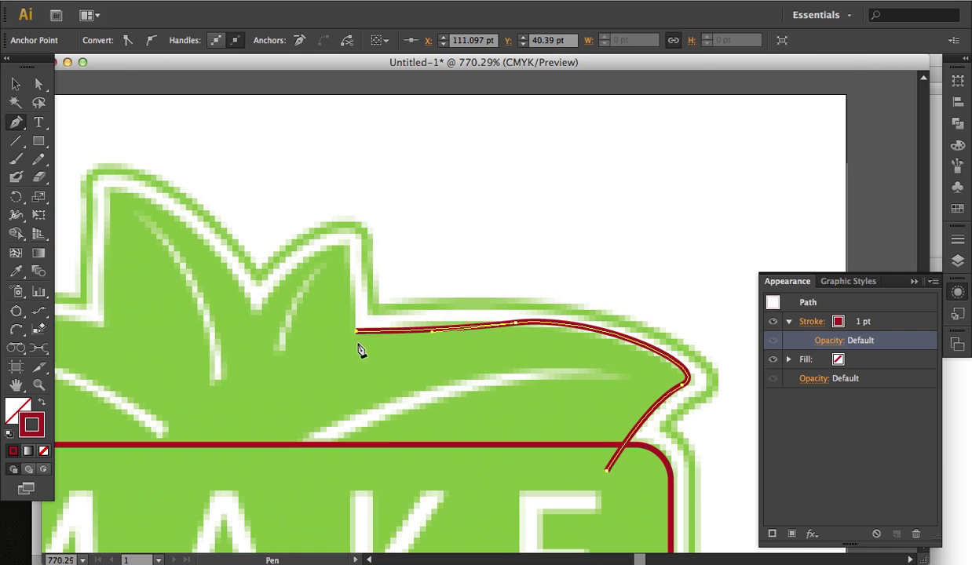
left_click_drag(343, 253, 351, 235)
left_click(343, 253)
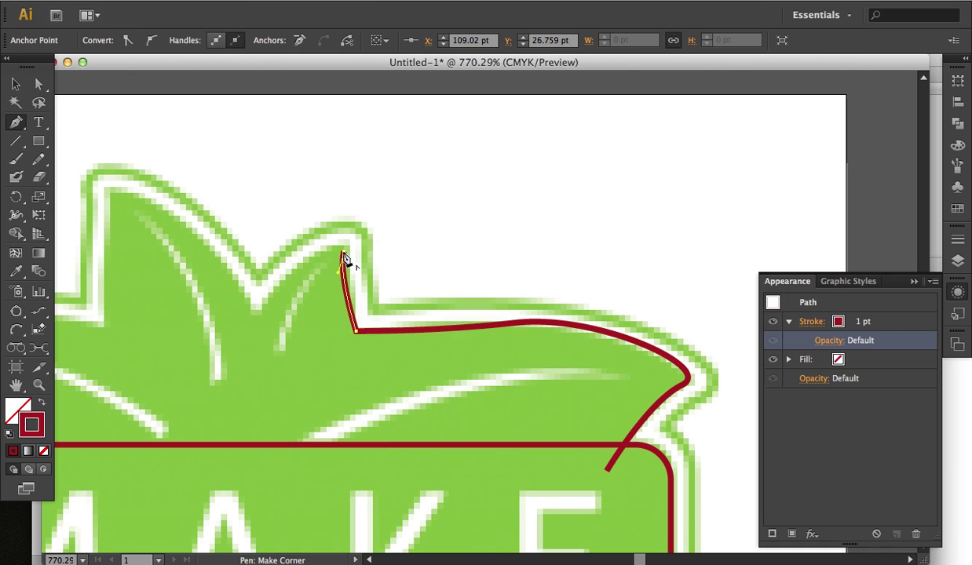
left_click_drag(257, 308, 240, 354)
left_click(256, 308, "alt")
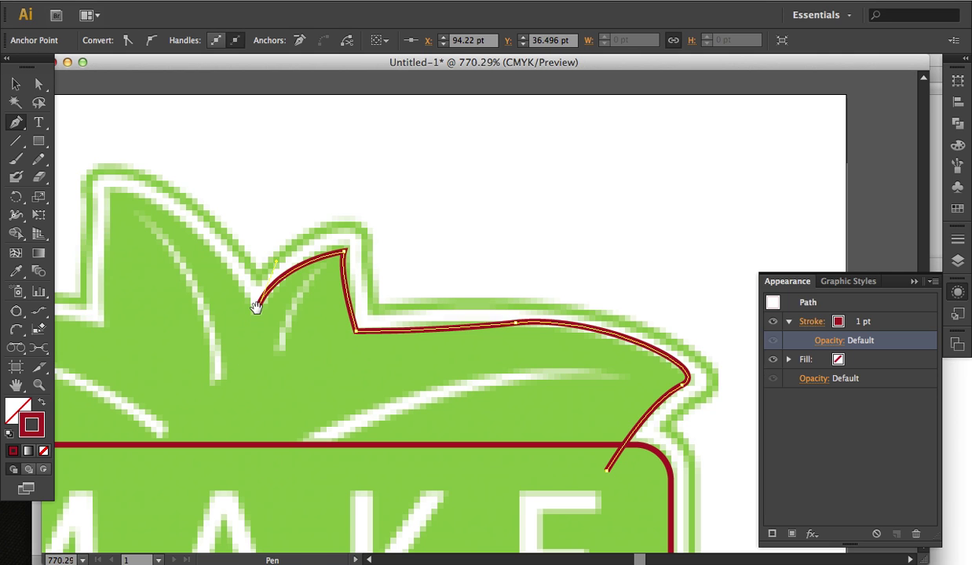
scroll(256, 303, "left", 5)
scroll(256, 303, "up", 1)
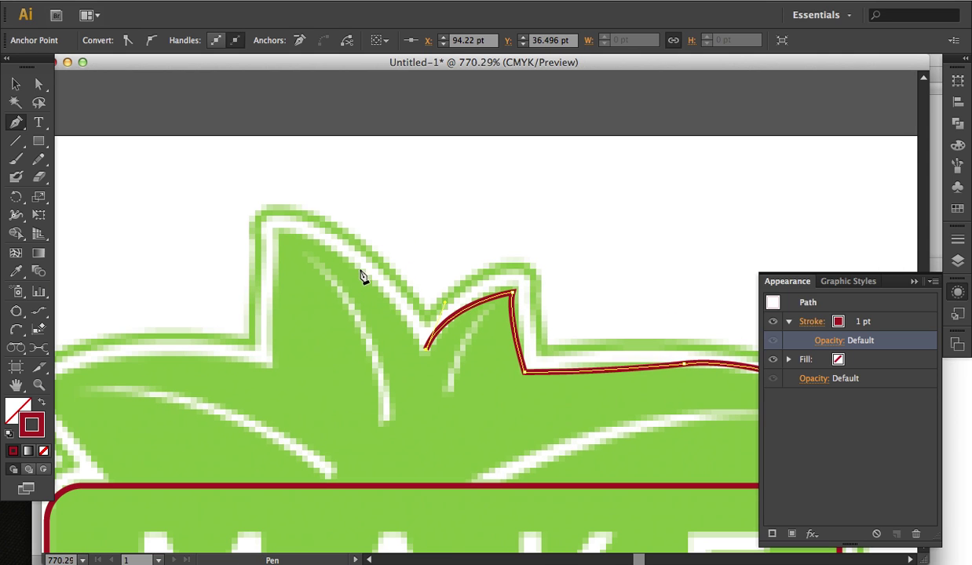
left_click_drag(354, 267, 320, 244)
left_click(281, 230)
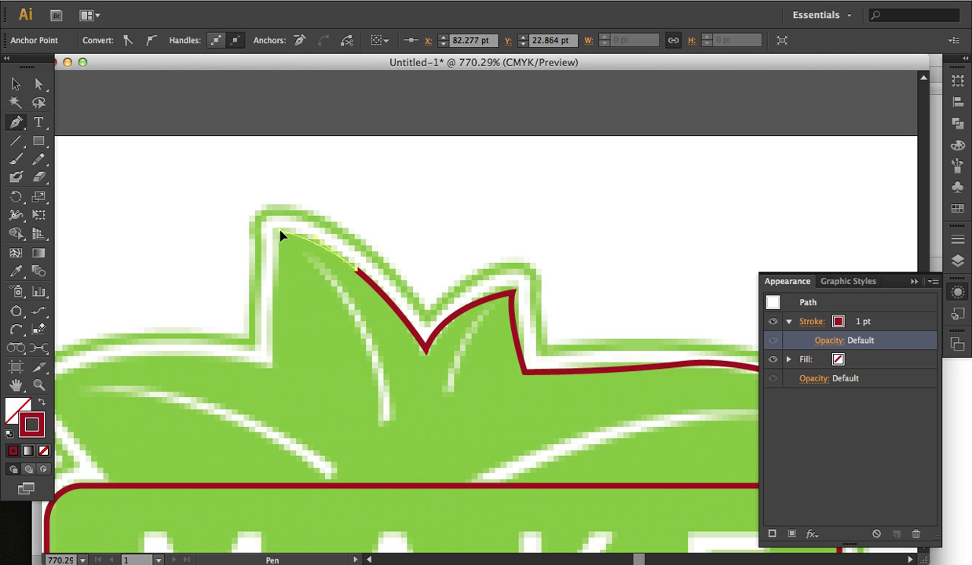
Step: Run the path down the tall and leftmost leaves onto the rectangle's top edge, nudging that anchor
left_click_drag(297, 297, 366, 255)
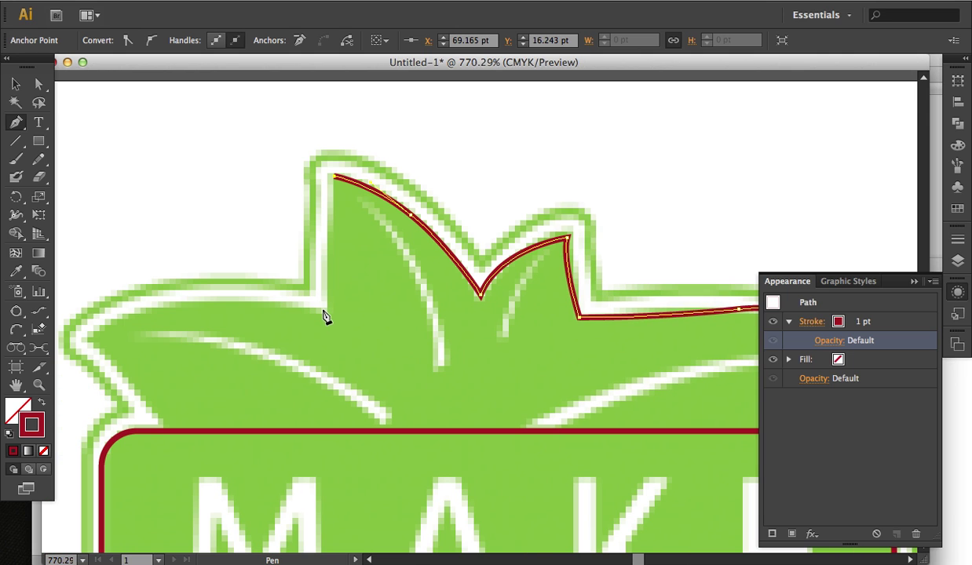
left_click(324, 310)
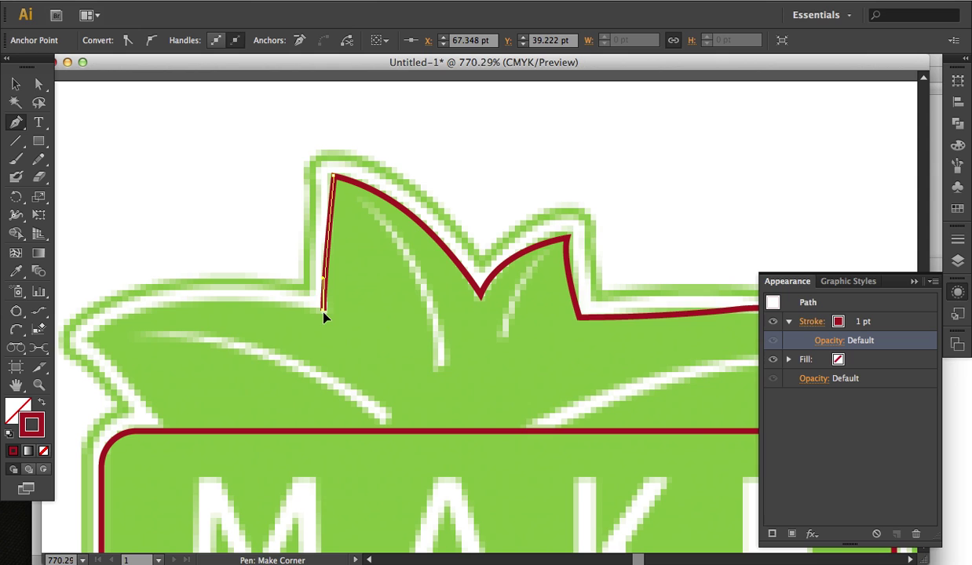
left_click_drag(333, 311, 523, 312)
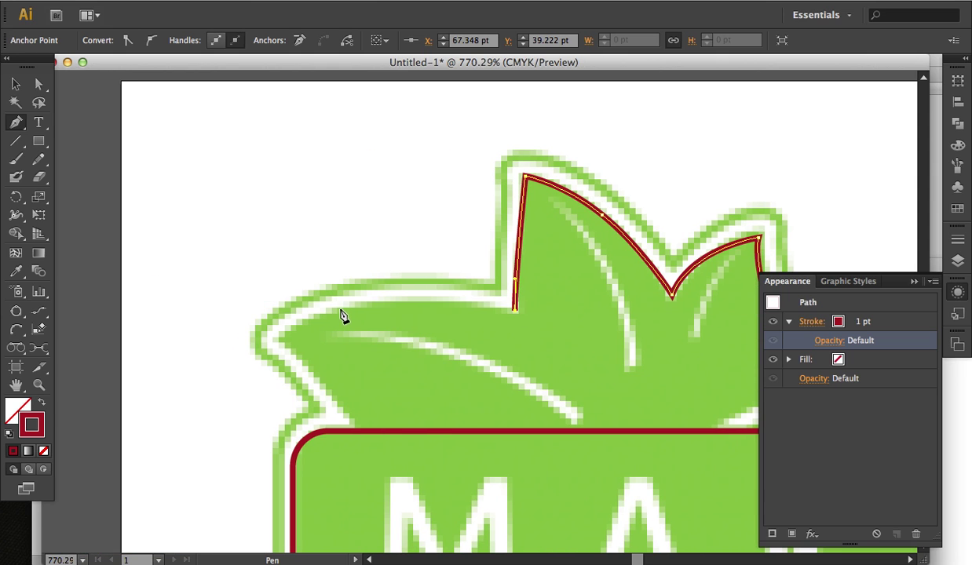
left_click(279, 338)
left_click(351, 432)
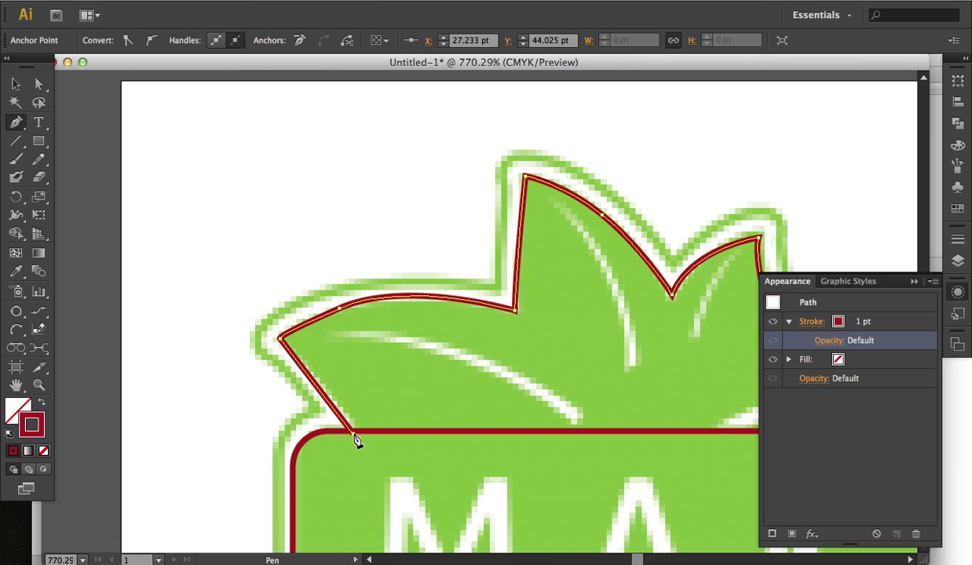
left_click_drag(432, 449, 205, 391)
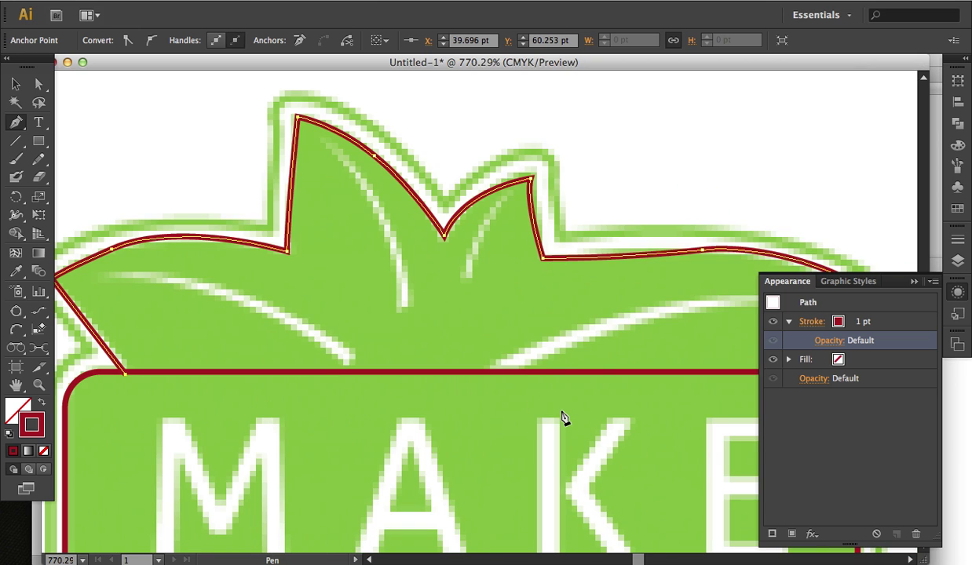
key("Down")
key("Right")
key("Right")
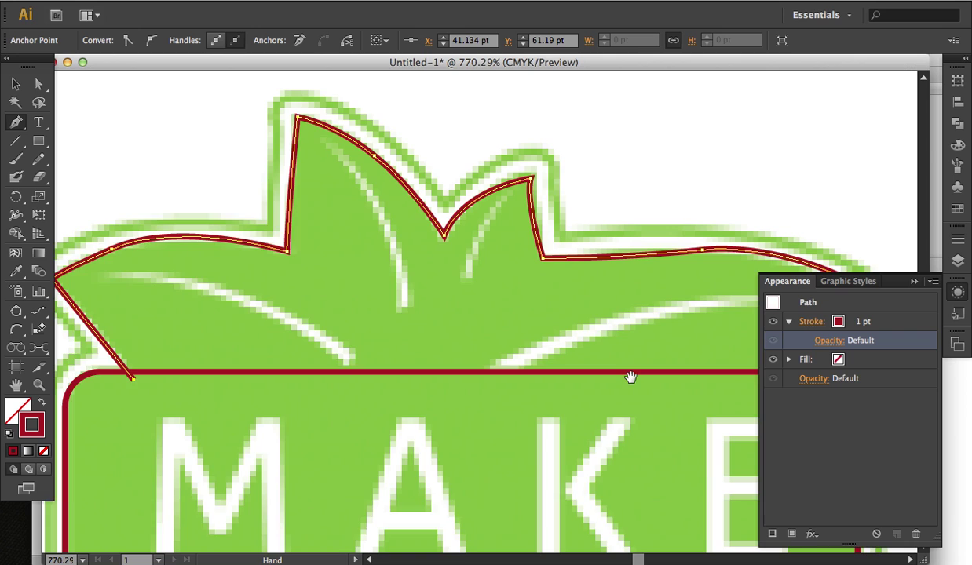
Step: Close the leaf-crown path back at its starting point
left_click_drag(612, 365, 397, 366)
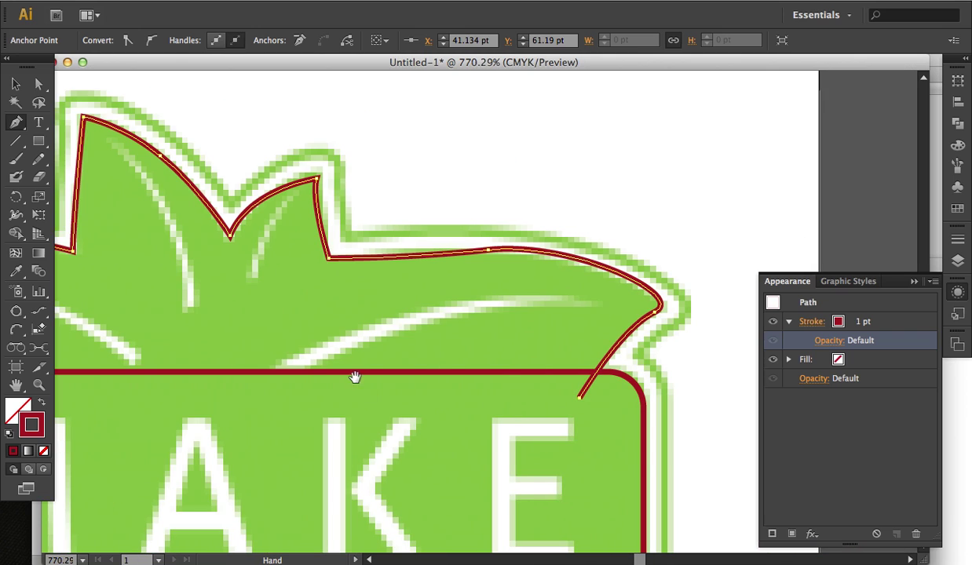
left_click(580, 399)
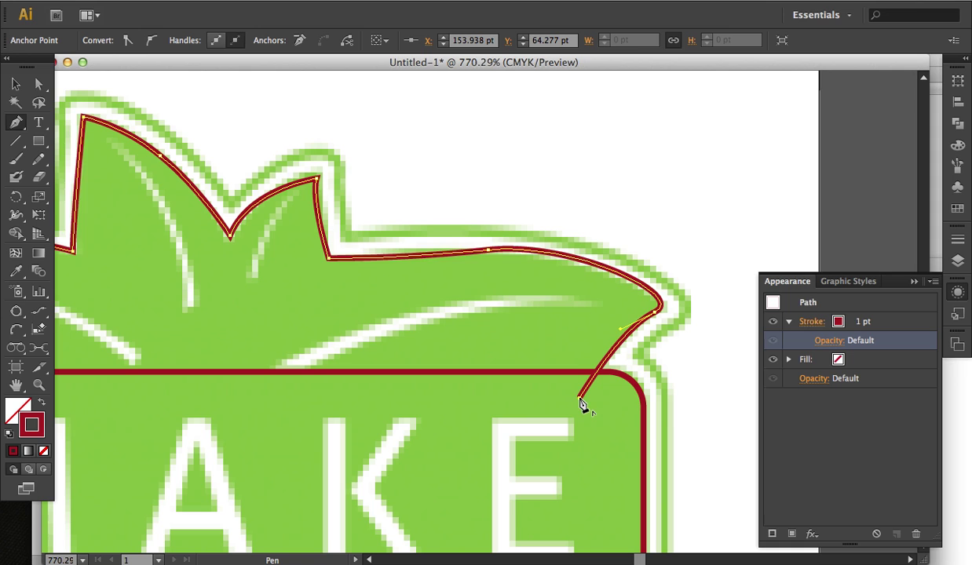
left_click_drag(581, 404, 611, 398)
left_click_drag(335, 416, 703, 436)
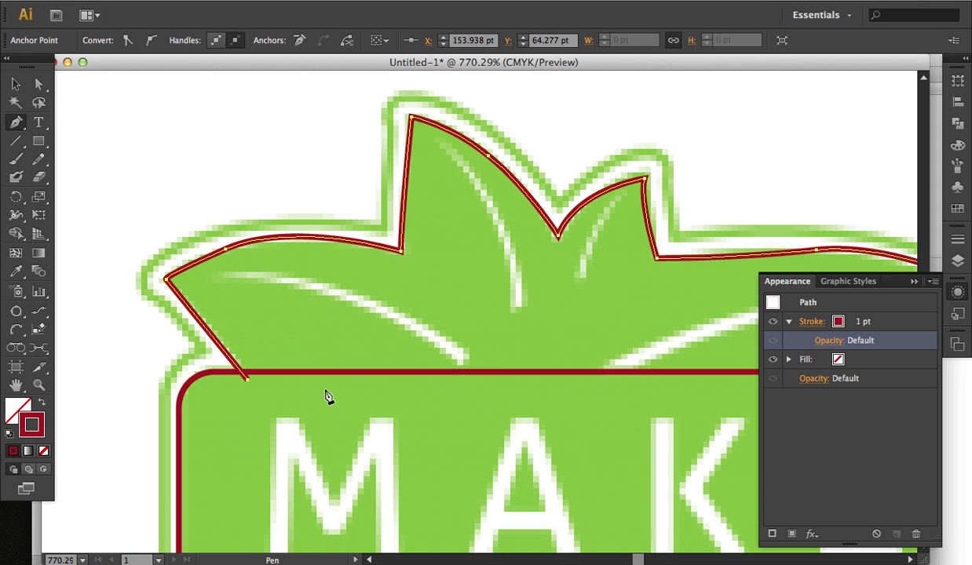
left_click(248, 384)
Step: Select the leaf outline and rectangle together and unite them with Pathfinder
key("super+0")
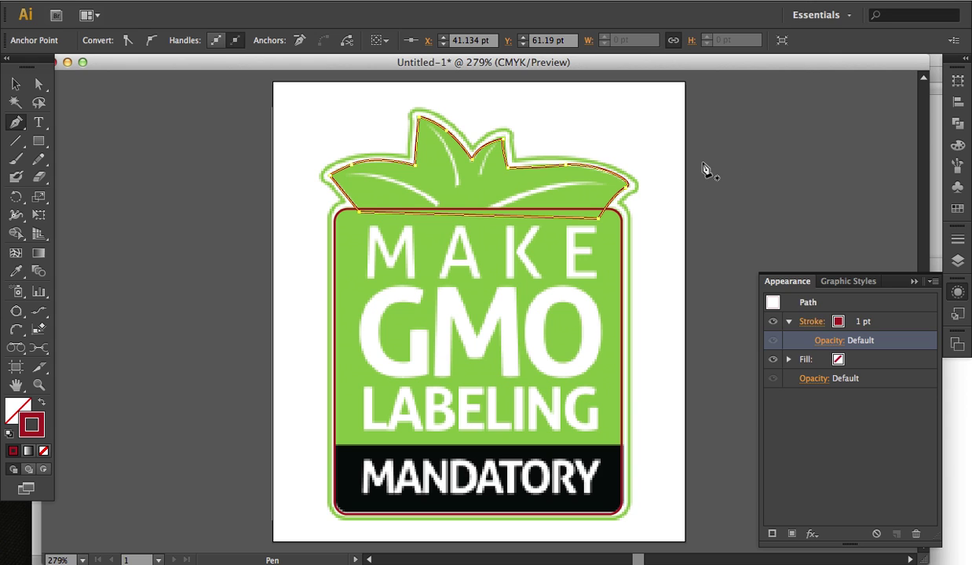
key("F7")
key("super+shift+a")
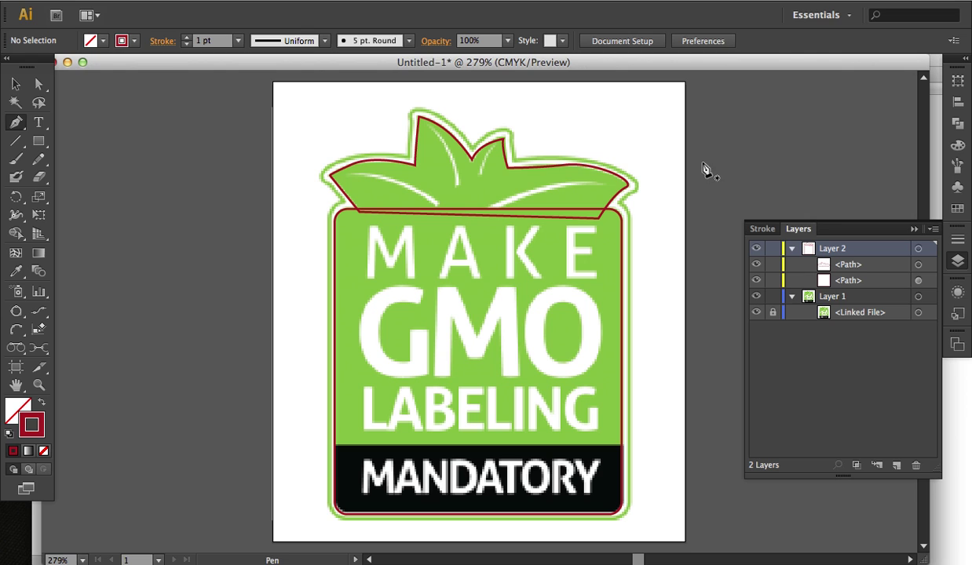
key("v")
left_click_drag(629, 194, 596, 220)
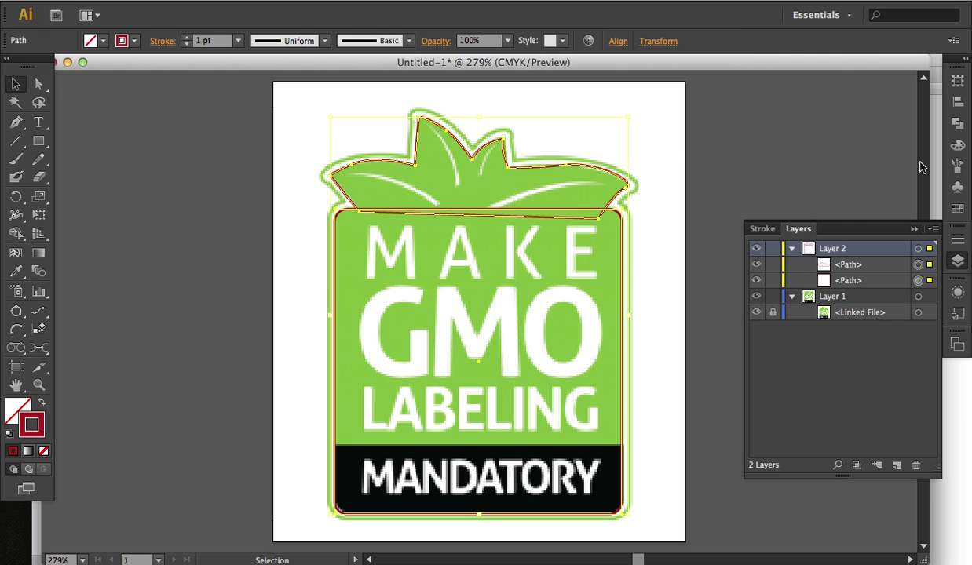
left_click(956, 123)
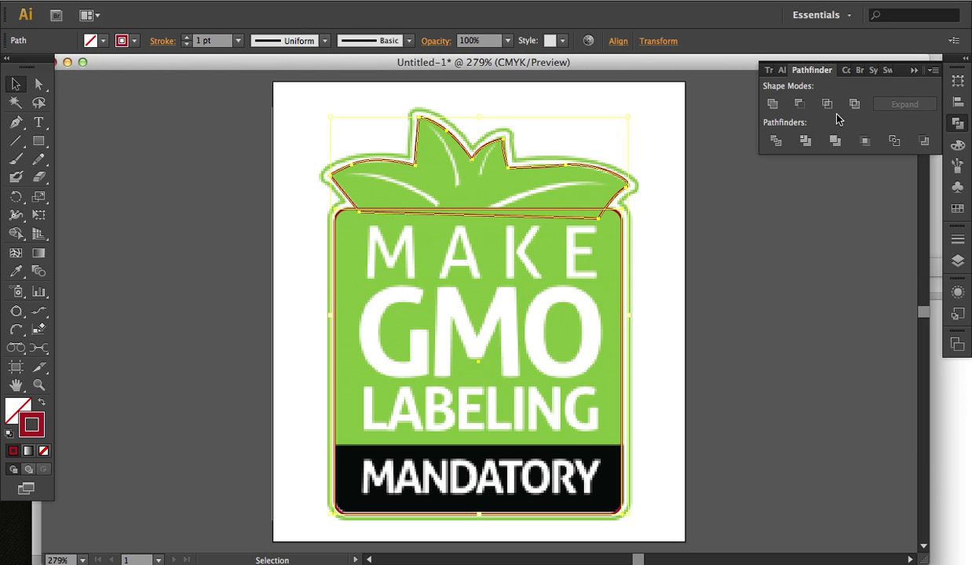
left_click(774, 105)
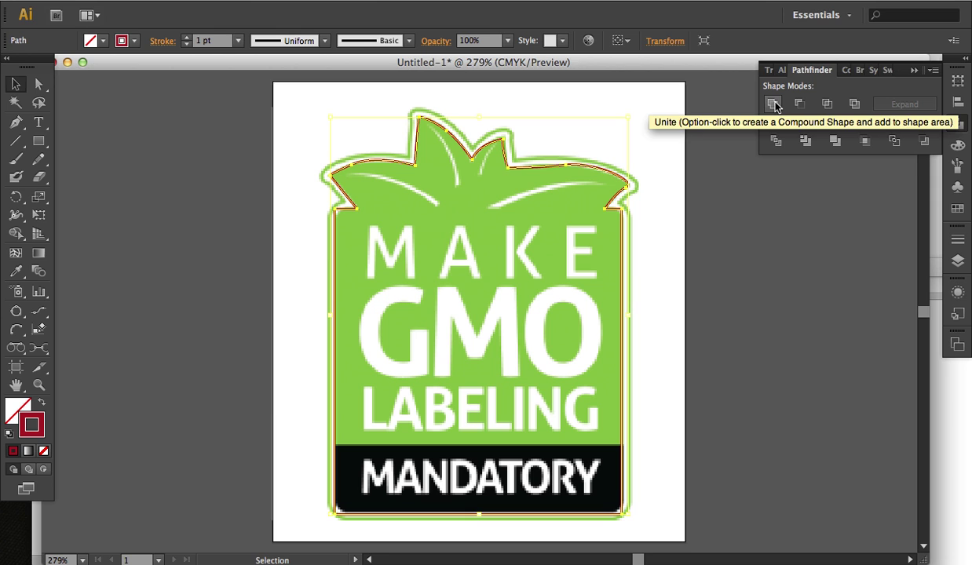
Step: Undo the Unite and bring up the Layers panel
left_click_drag(679, 150, 500, 306)
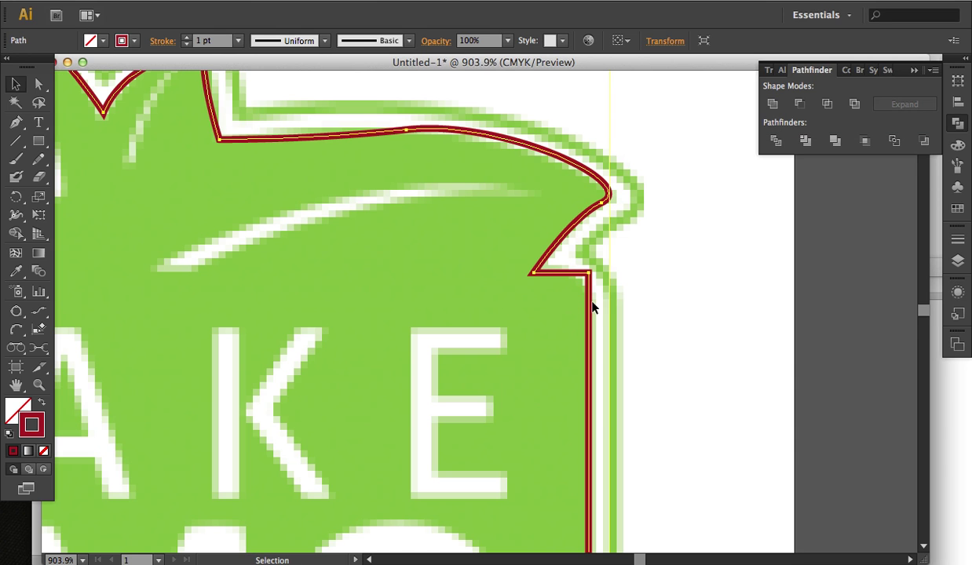
key("super+z")
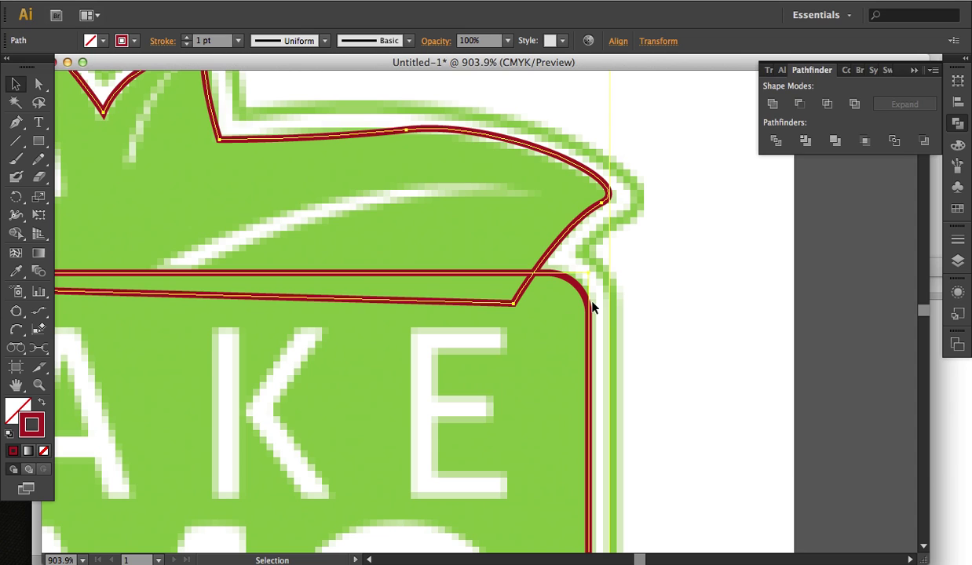
key("F7")
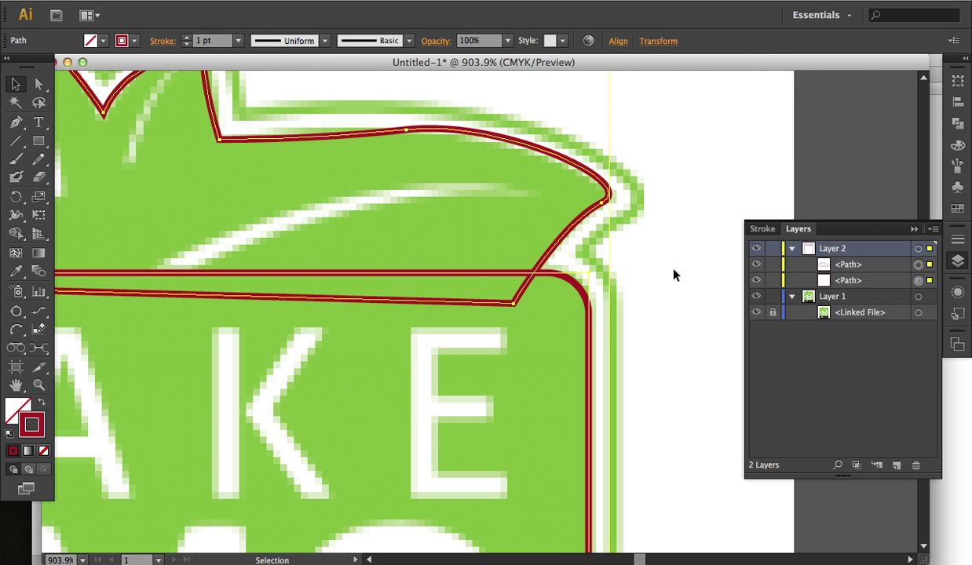
Step: Deselect, target the leaf path in Layers, then marquee-select the lower rounded label outline
left_click(674, 275)
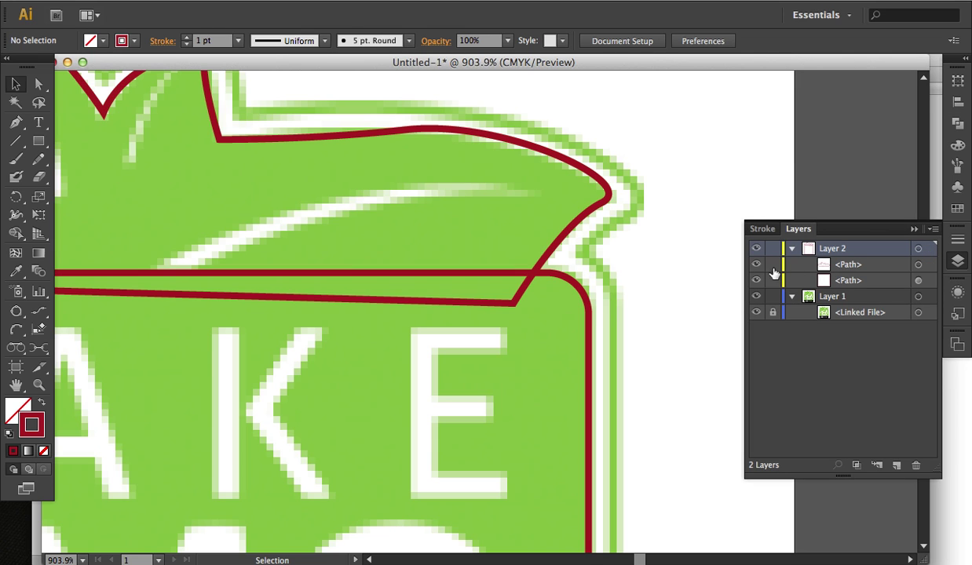
left_click(918, 266)
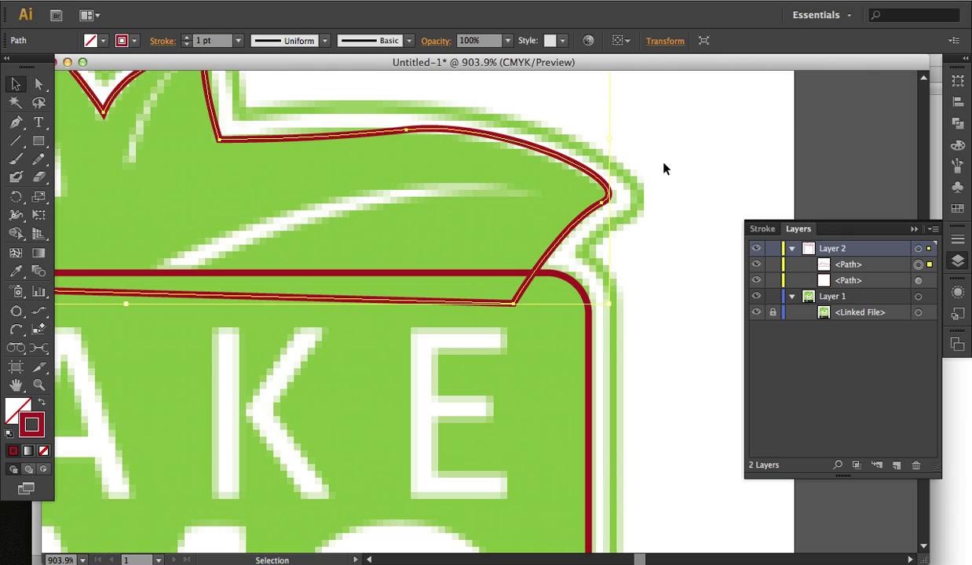
left_click_drag(643, 158, 583, 219)
left_click_drag(617, 314, 565, 392)
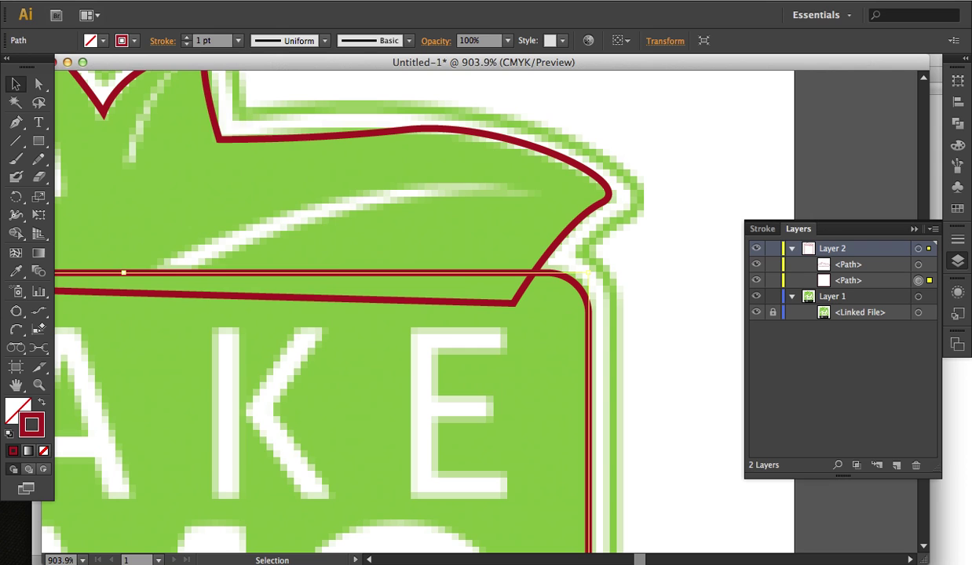
Step: Run Object > Expand Appearance on the label outline and reapply Round Corners with Shift+Cmd+E
left_click(192, 0)
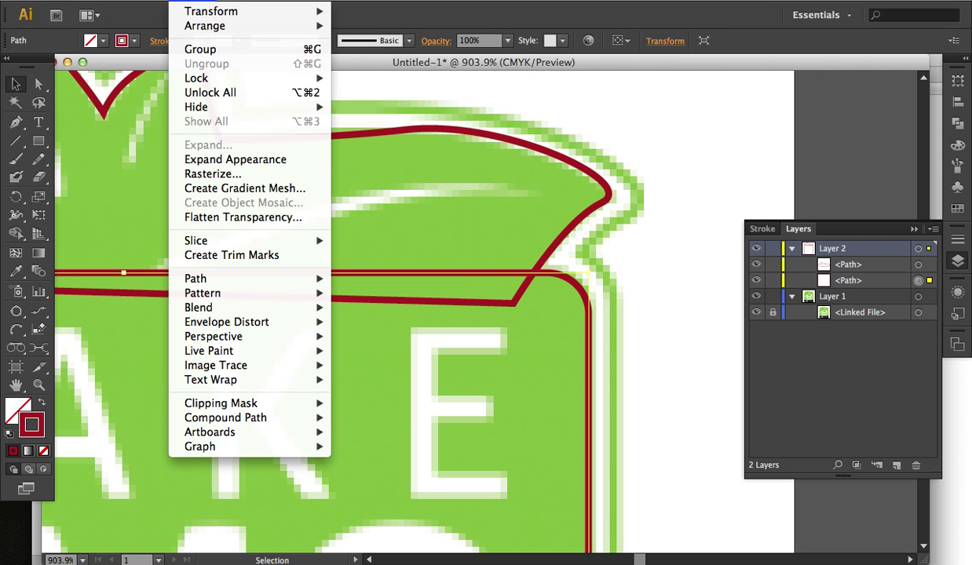
left_click(219, 160)
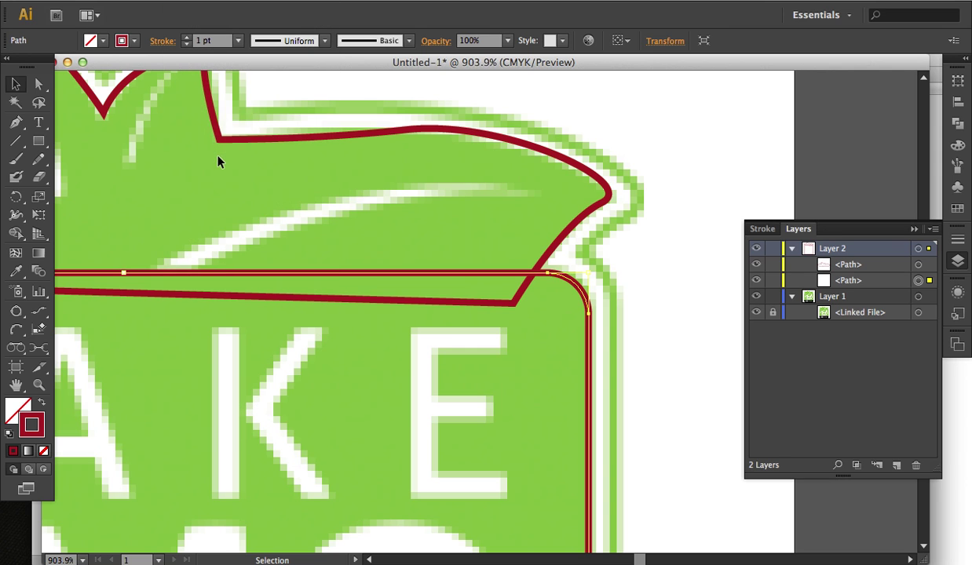
left_click(913, 228)
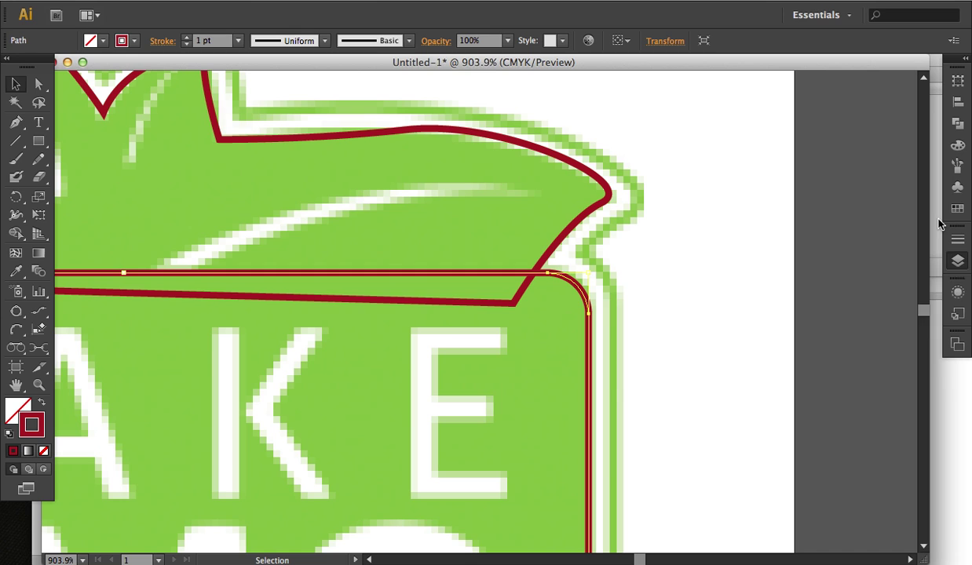
key("shift+F6")
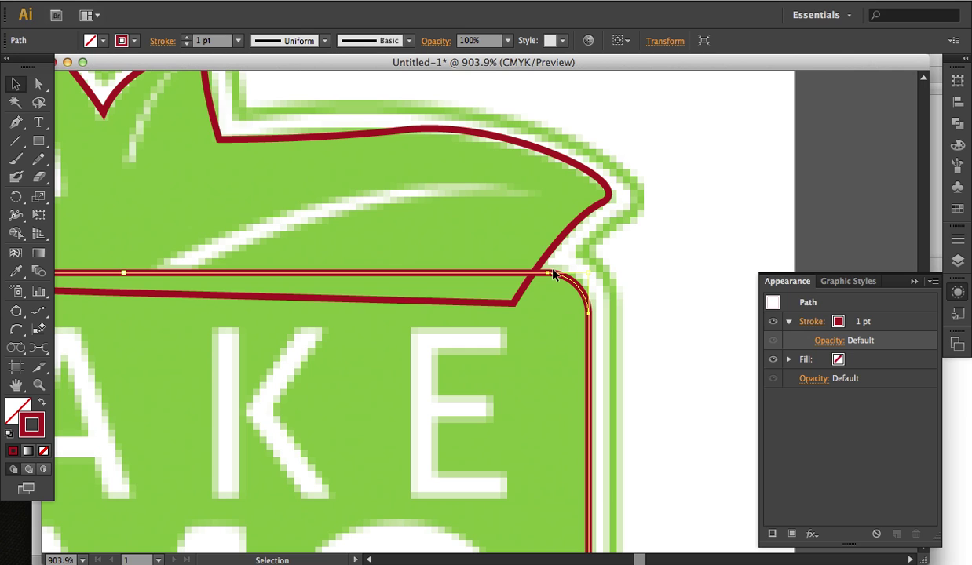
key("super+shift+e")
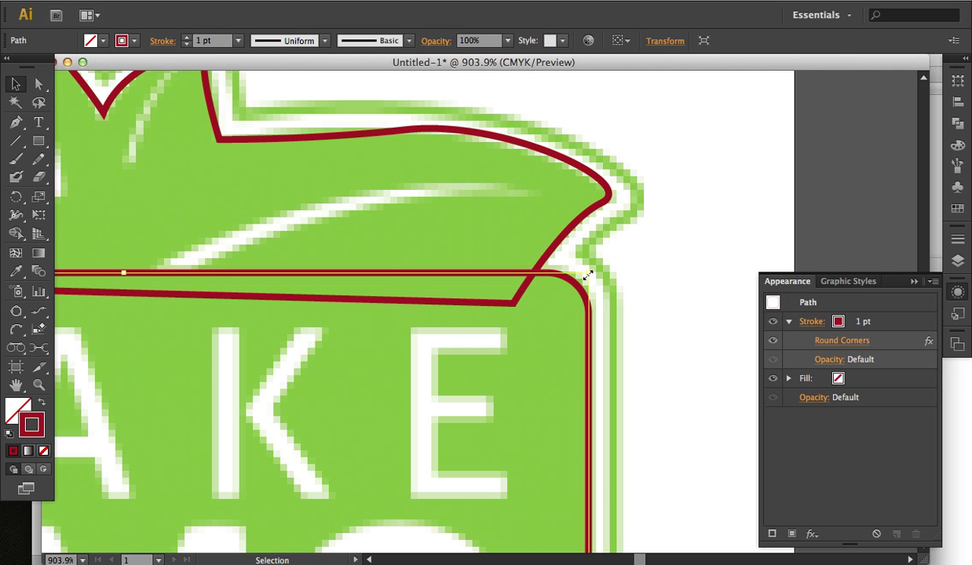
Step: Set Layer 2's colour to Black in Layer Options
key("F7")
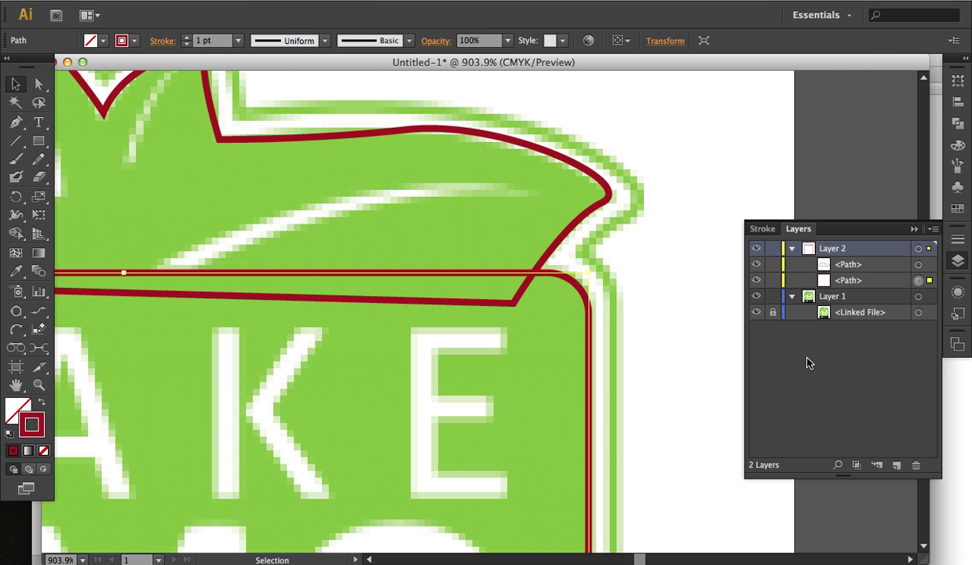
double_click(881, 251)
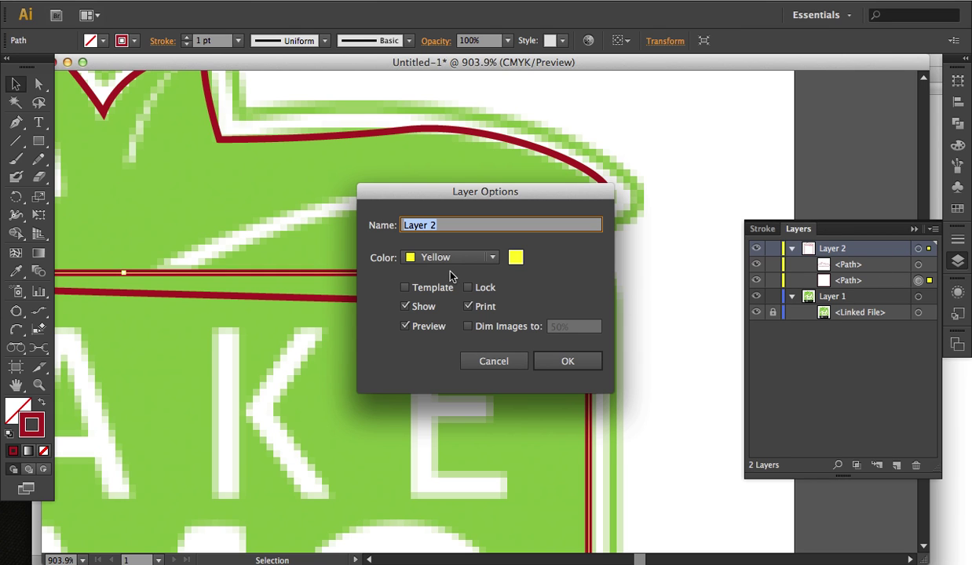
left_click(486, 258)
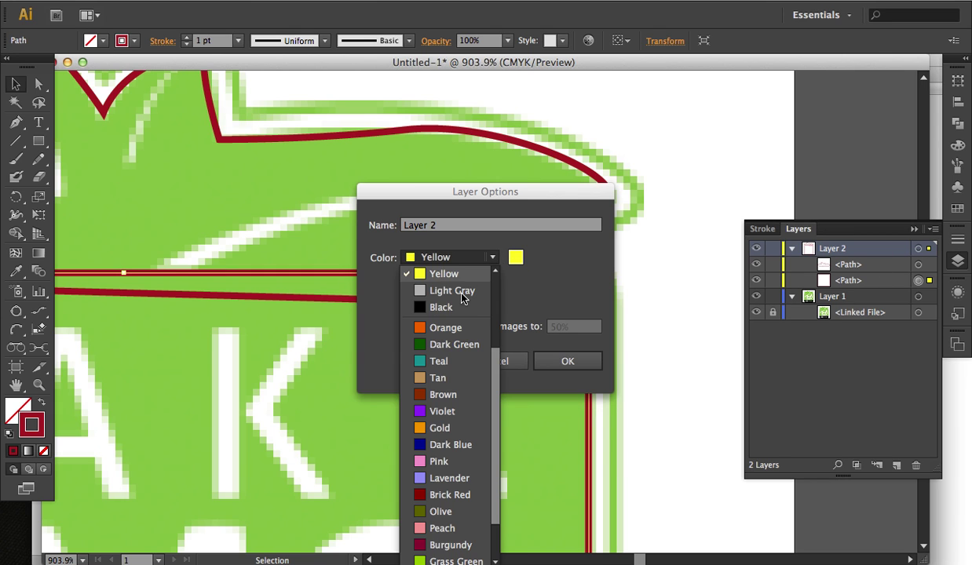
left_click(452, 308)
left_click(558, 363)
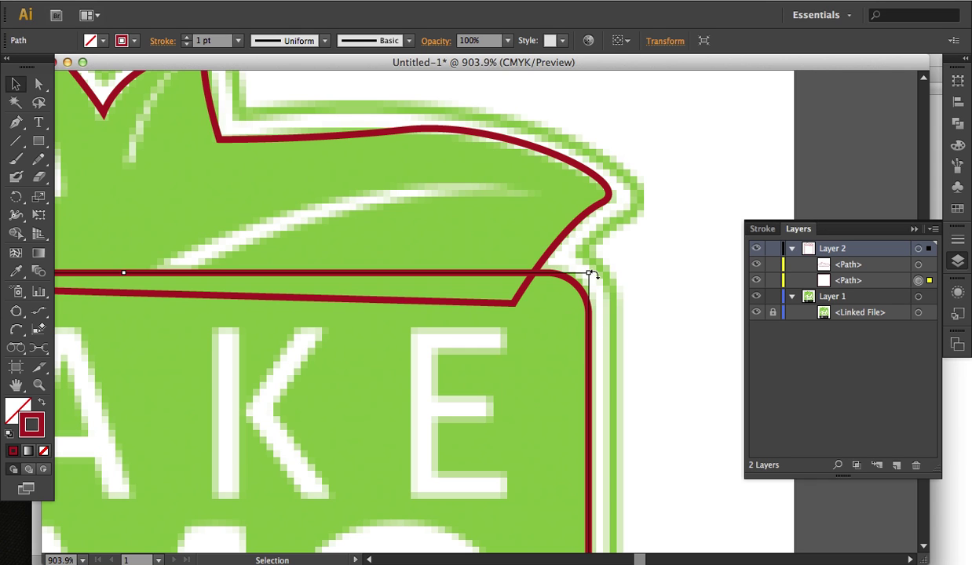
Step: Expand the label path's rounded-corner appearance into real anchor points
key("a")
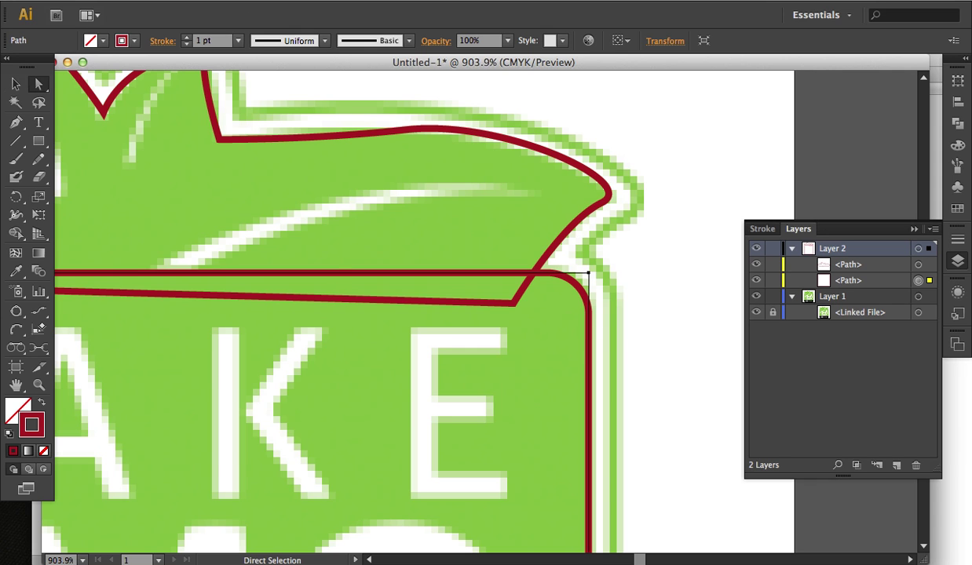
right_click(162, 157)
left_click(212, 159)
Step: Select both red outlines and unite them into one silhouette with Pathfinder
left_click(16, 84)
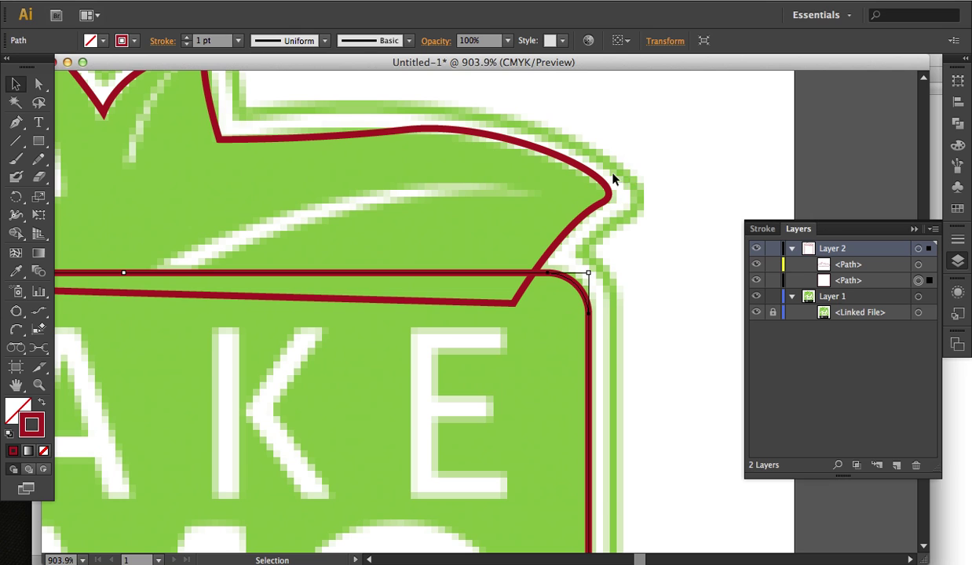
left_click_drag(614, 179, 538, 307)
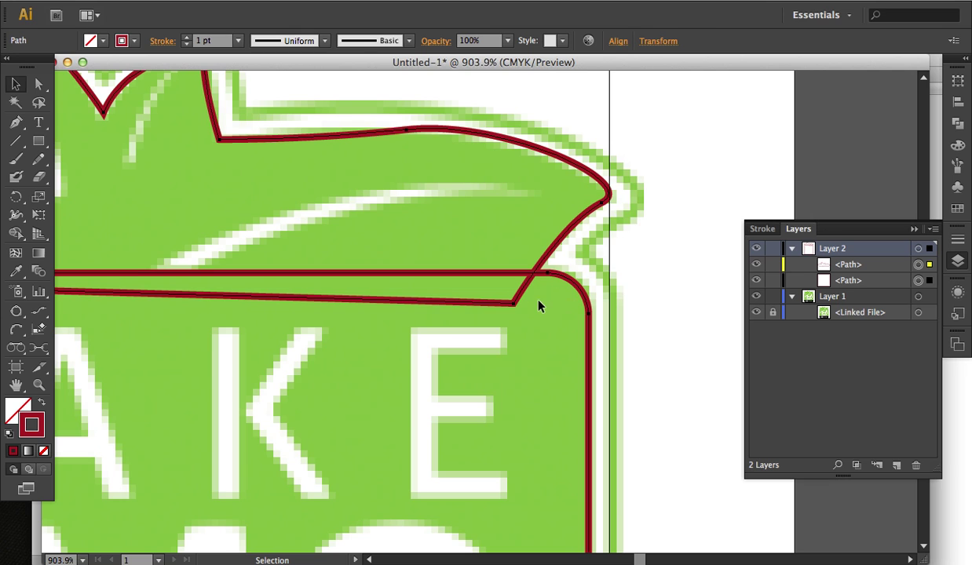
left_click(957, 123)
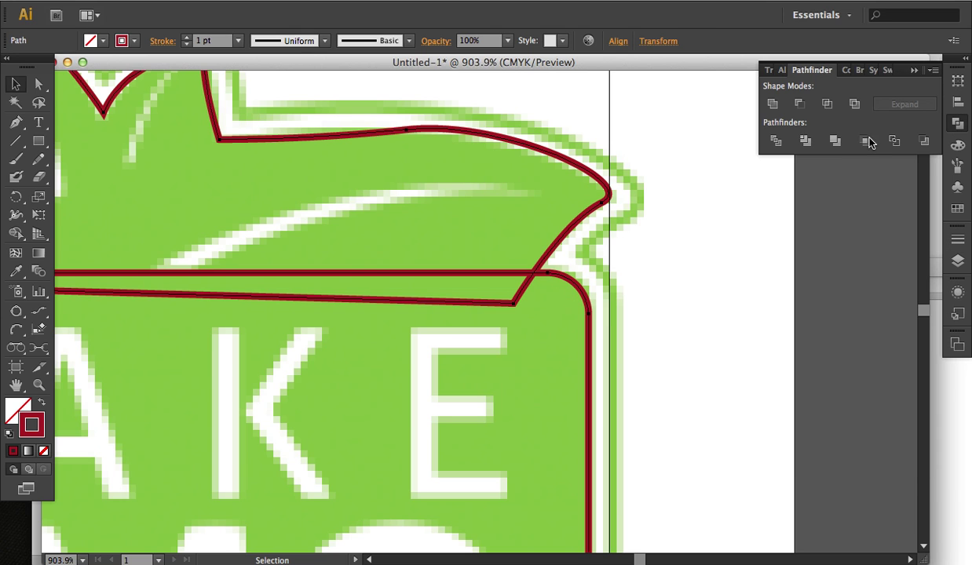
left_click(772, 103)
key("super+0")
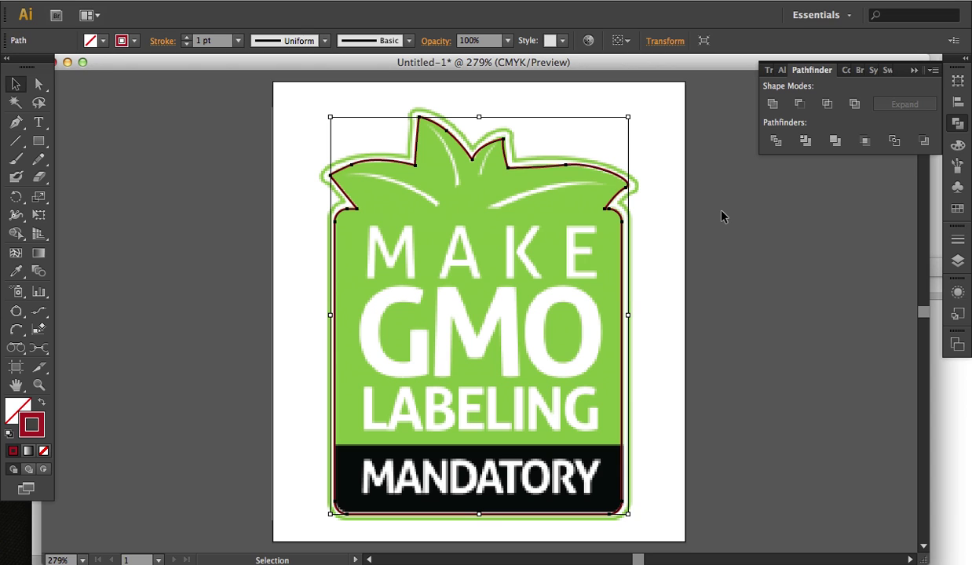
Step: Fill the silhouette with the label's green, sampled with the Eyedropper
key("F6")
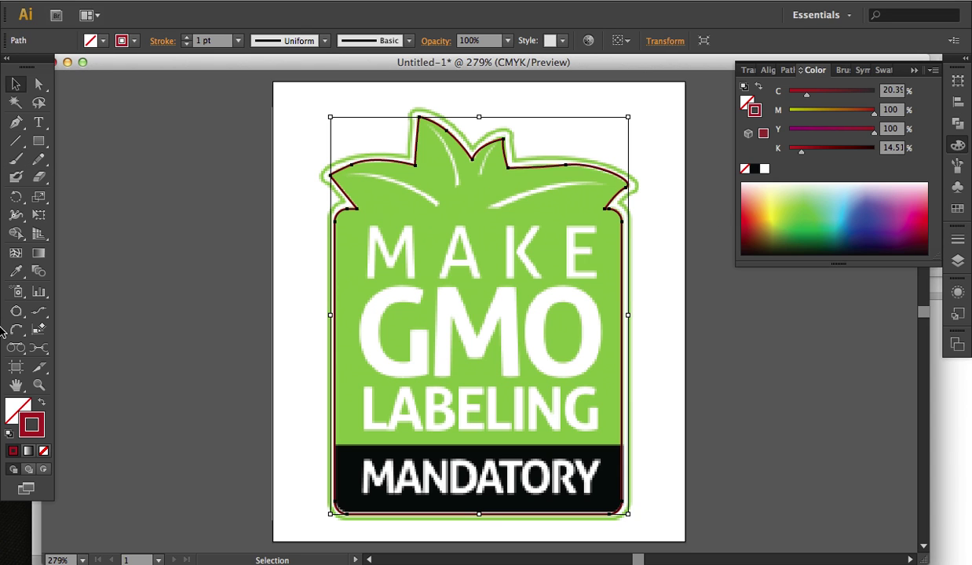
left_click(16, 271)
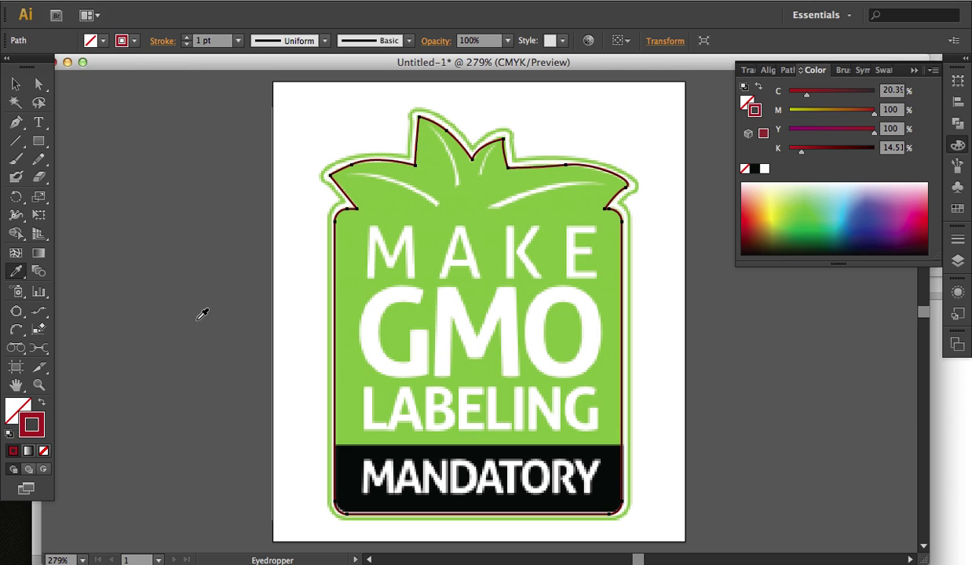
left_click(386, 196)
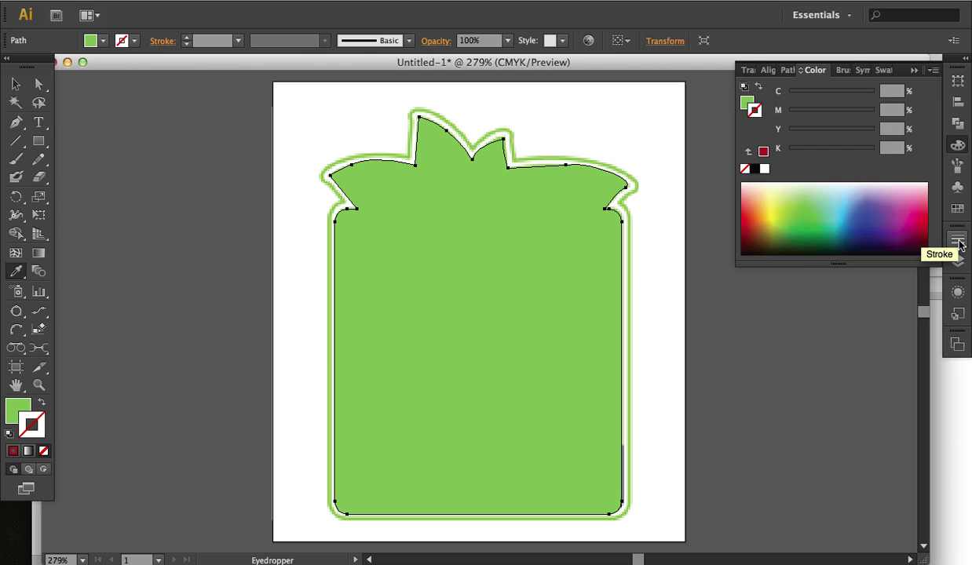
Step: Give the silhouette a 1 pt green stroke from the swatches in Appearance
key("shift+F6")
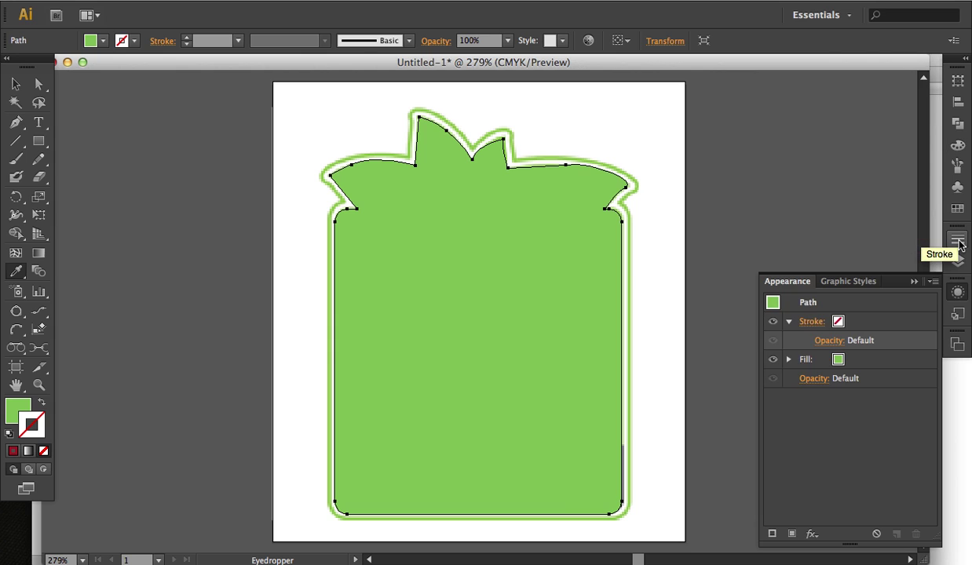
left_click(933, 281)
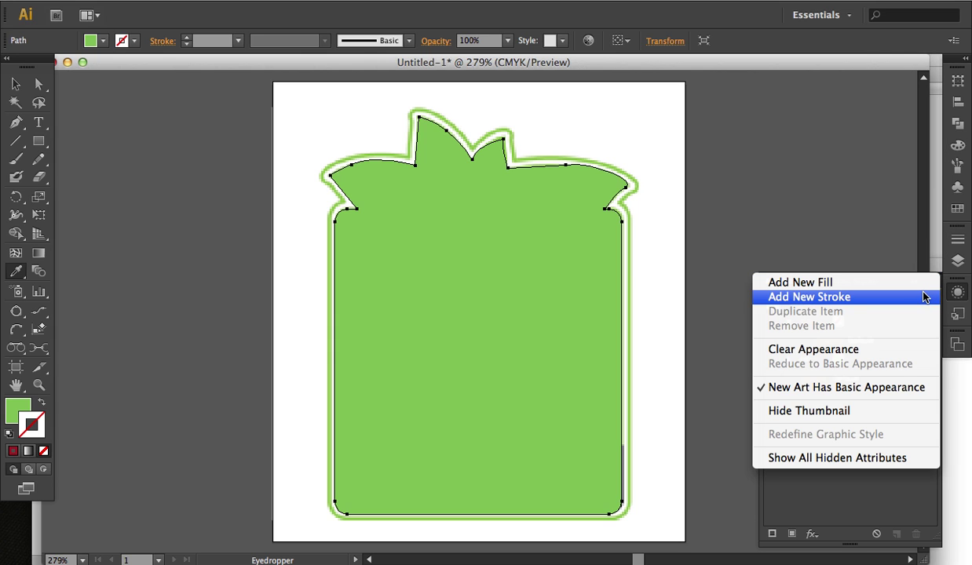
left_click(927, 297)
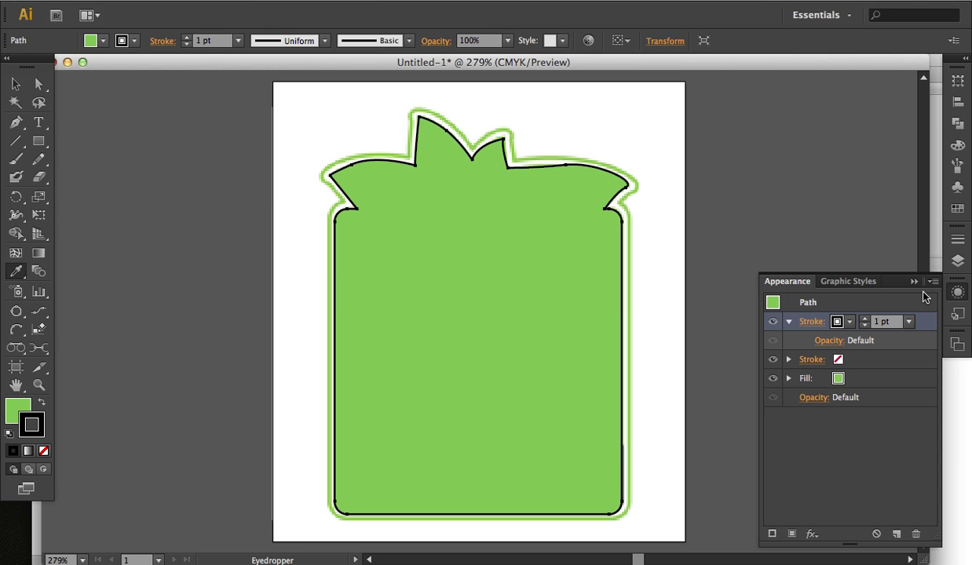
key("super+z")
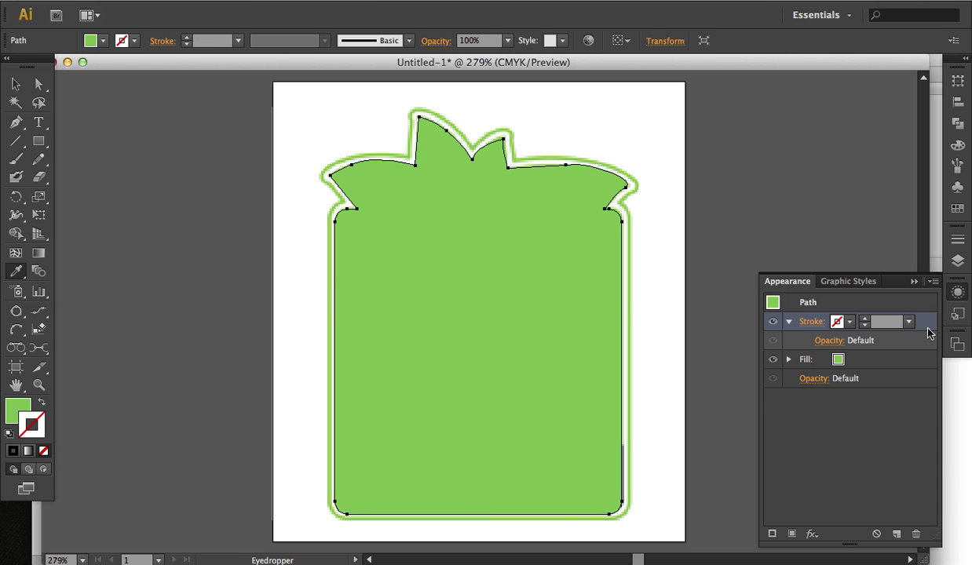
left_click(837, 322)
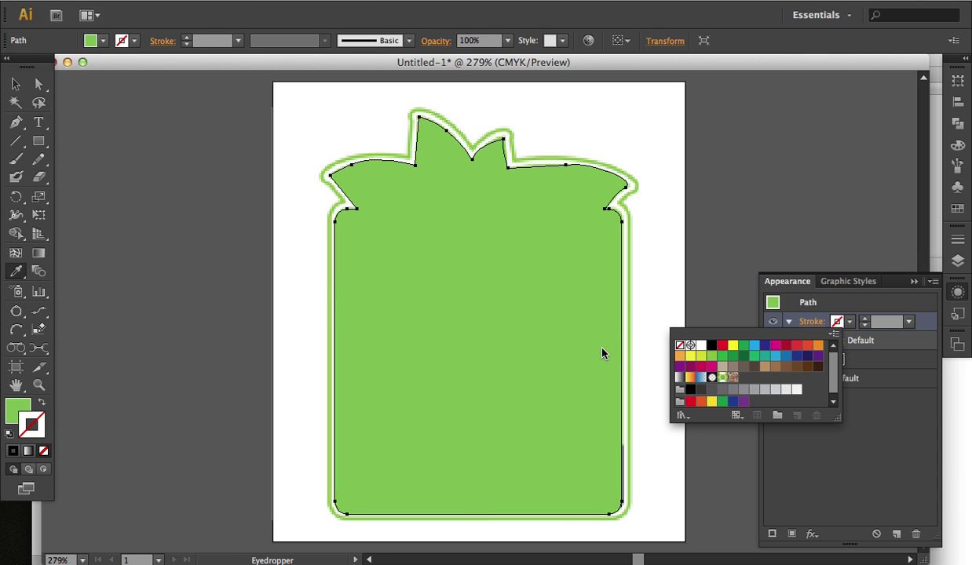
left_click(711, 357)
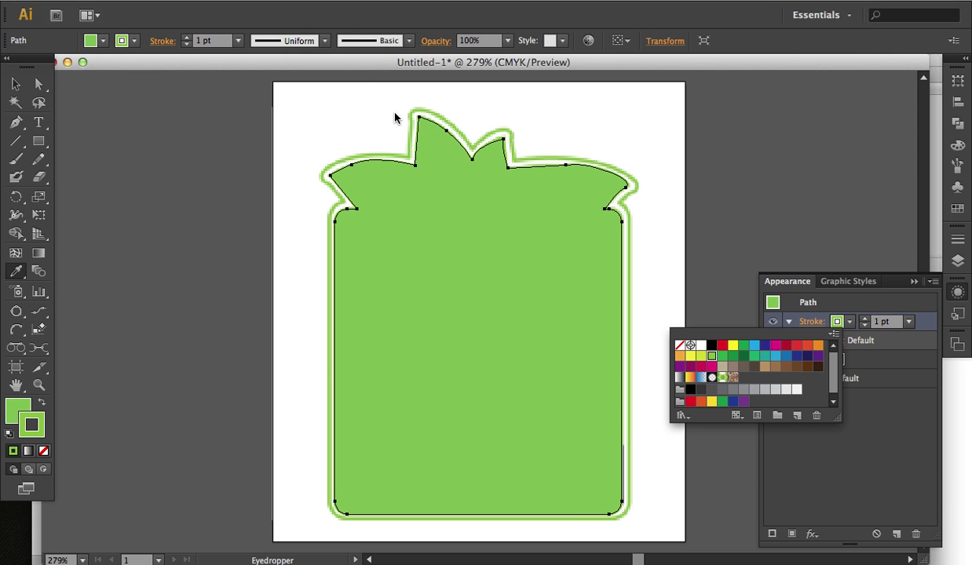
Step: Apply a 3.5 pt Offset Path effect to the green stroke, then zoom into the shape's top-right edge
left_click(334, 2)
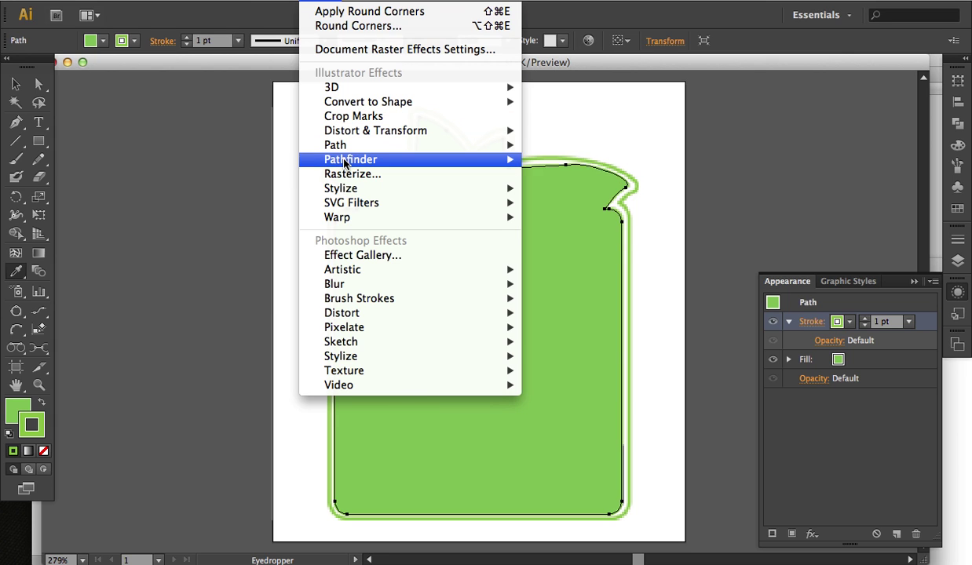
mouse_move(344, 162)
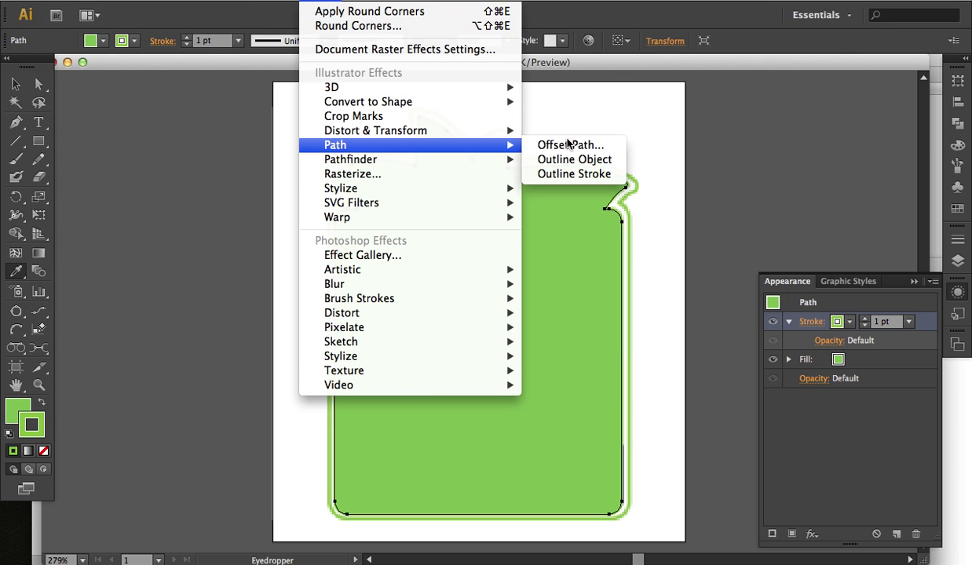
left_click(574, 149)
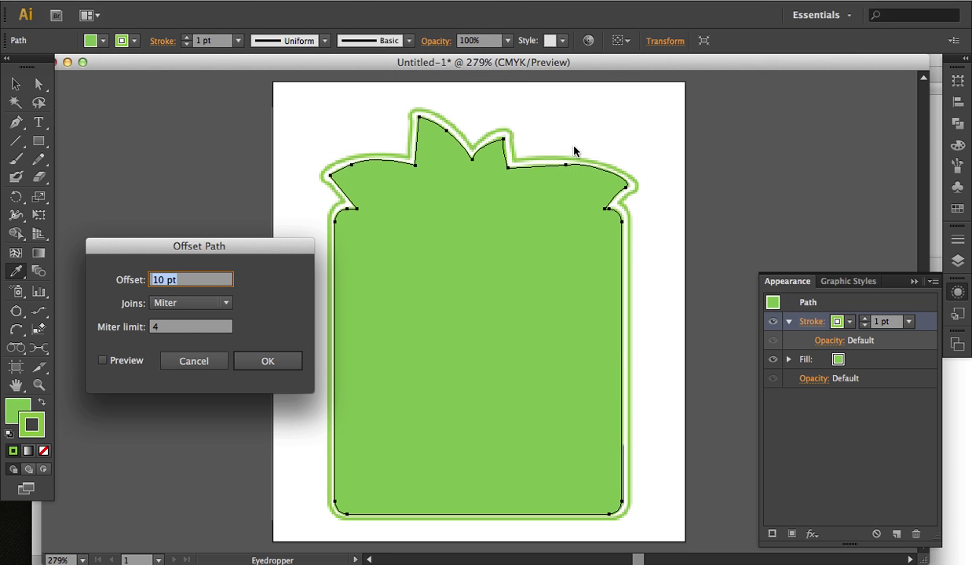
left_click(123, 361)
left_click_drag(174, 280, 138, 281)
type("3.5")
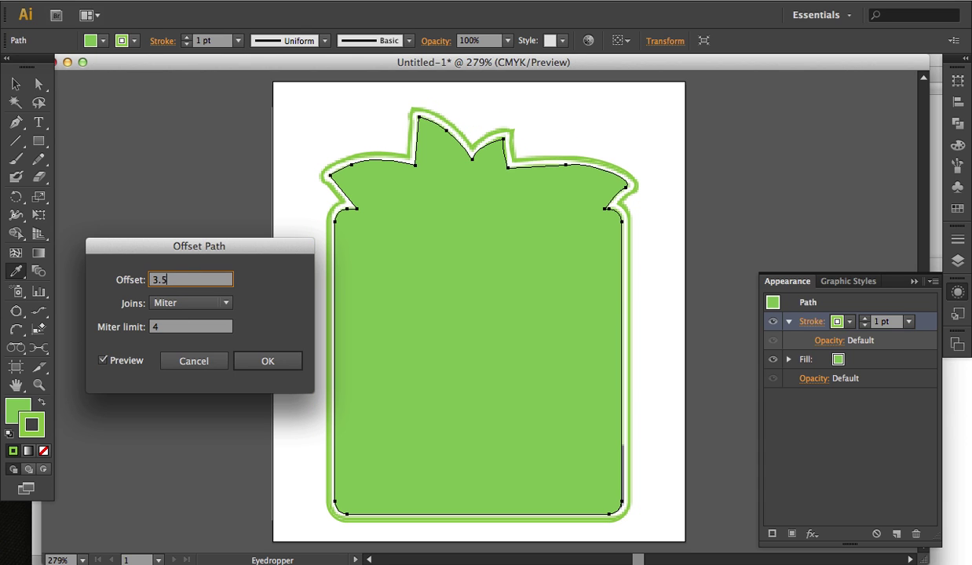
key("Tab")
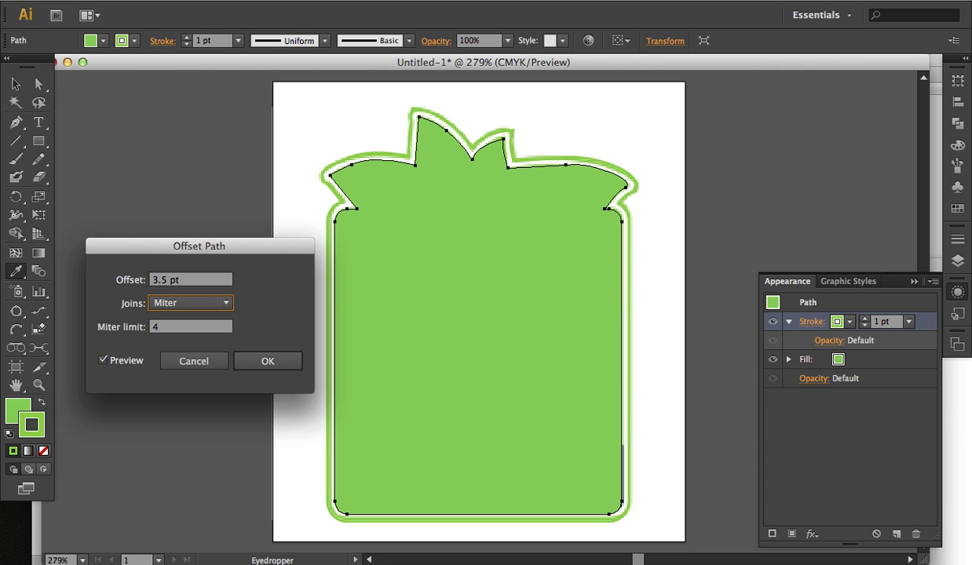
left_click(269, 361)
key("super+space")
left_click_drag(682, 159, 467, 321)
Step: Toggle the Layer 1 linked tracing image's visibility off and on twice in the Layers panel to check it
key("F7")
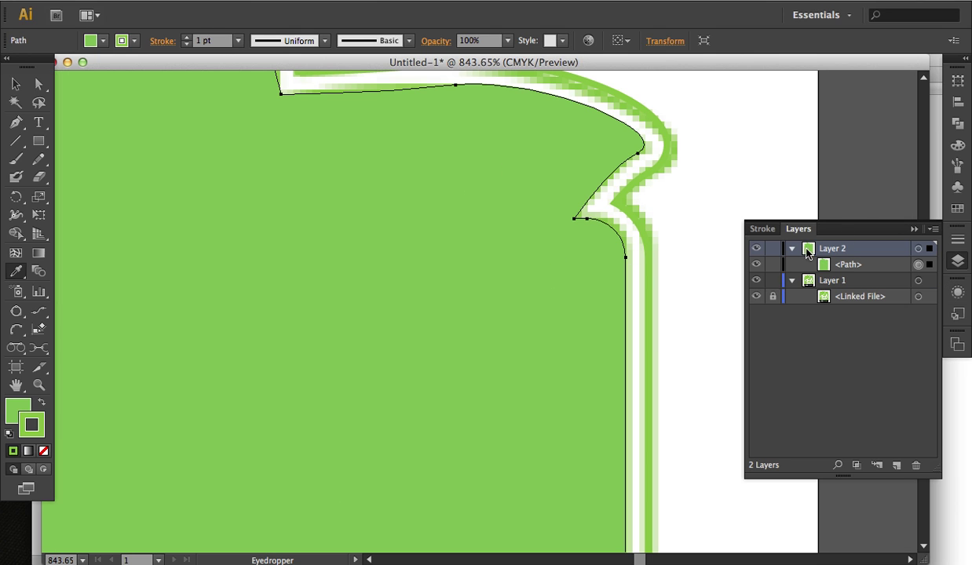
left_click(757, 296)
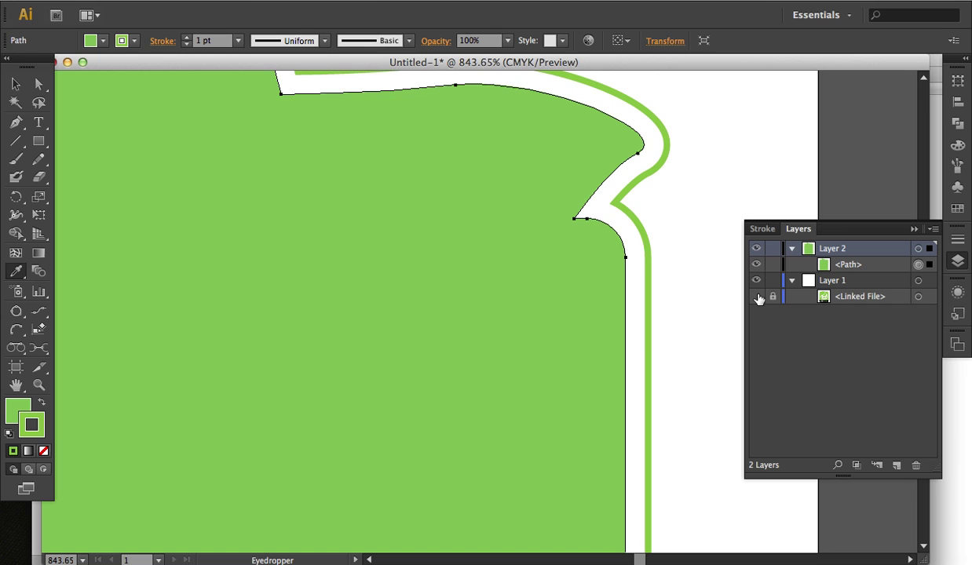
left_click(757, 297)
left_click(758, 297)
left_click(757, 296)
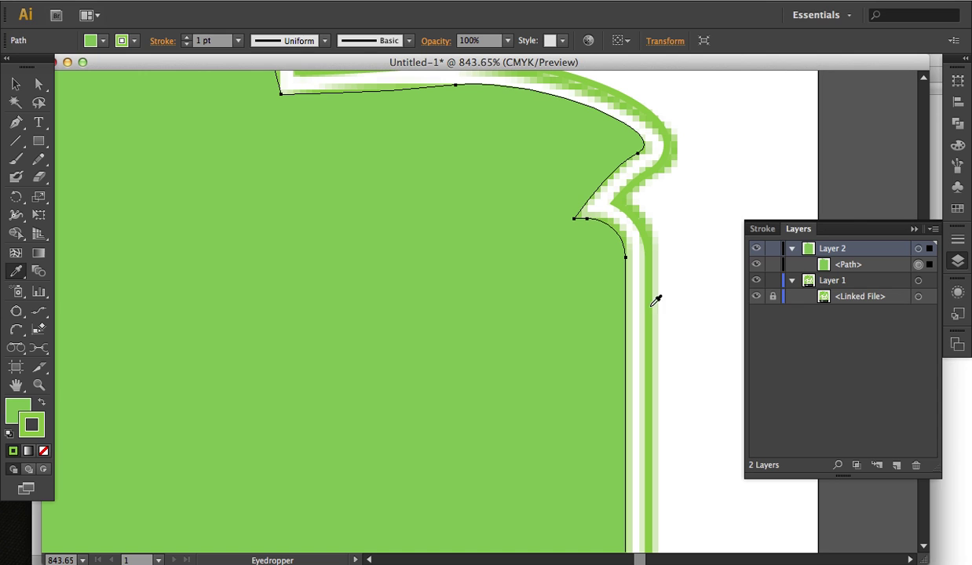
Step: Add a new stroke to the label path from the Appearance panel and review the offset green stroke's effects
left_click(933, 229)
left_click(656, 338)
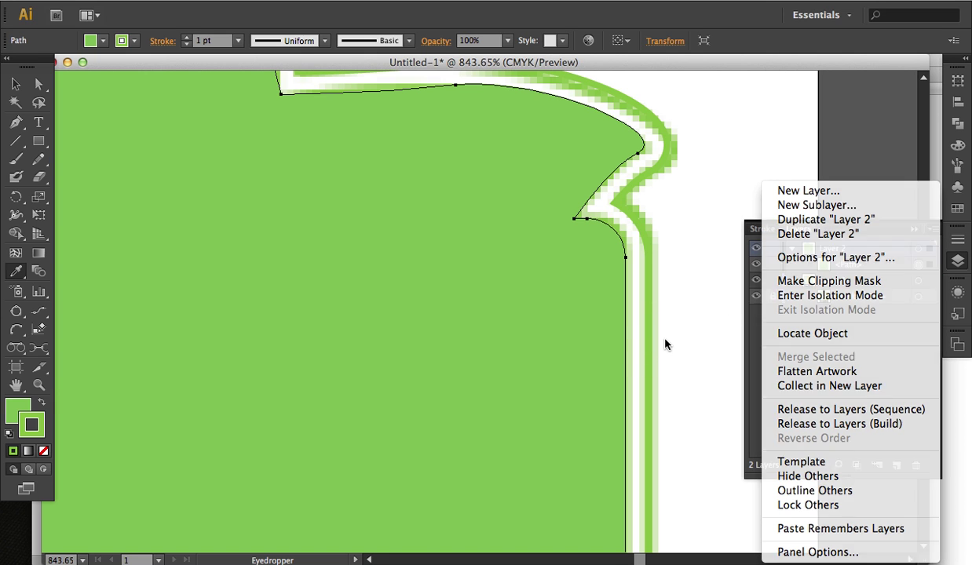
key("shift+F6")
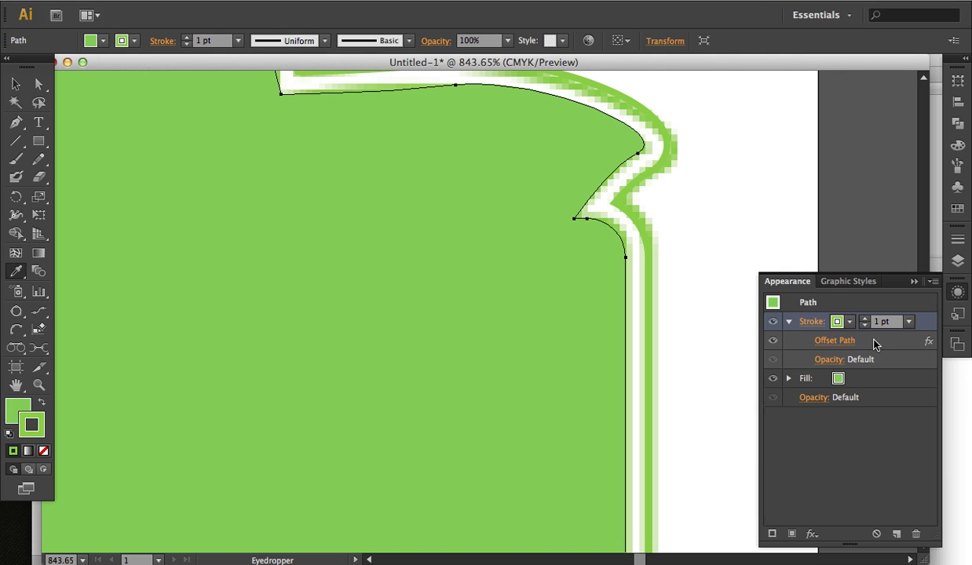
left_click(931, 284)
left_click(896, 297)
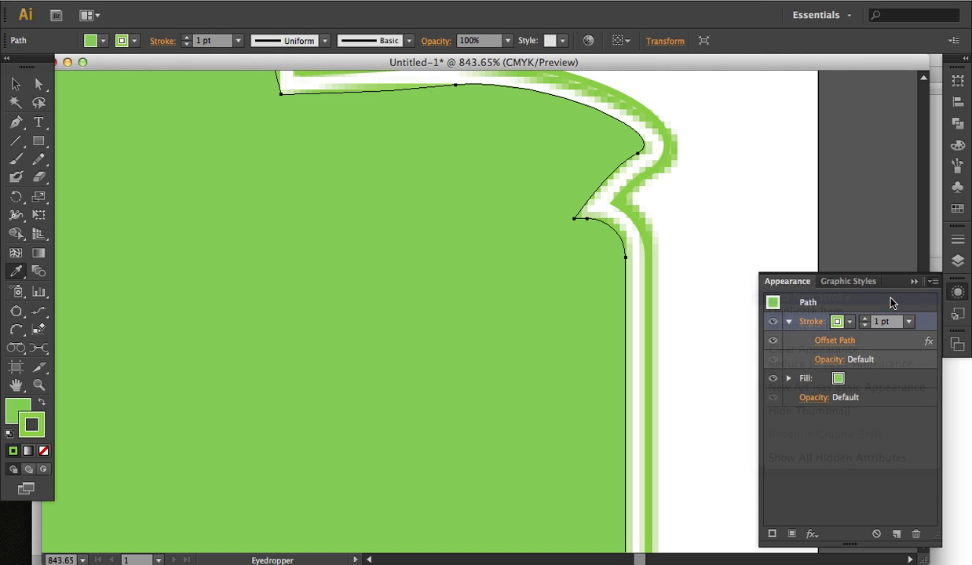
left_click(809, 359)
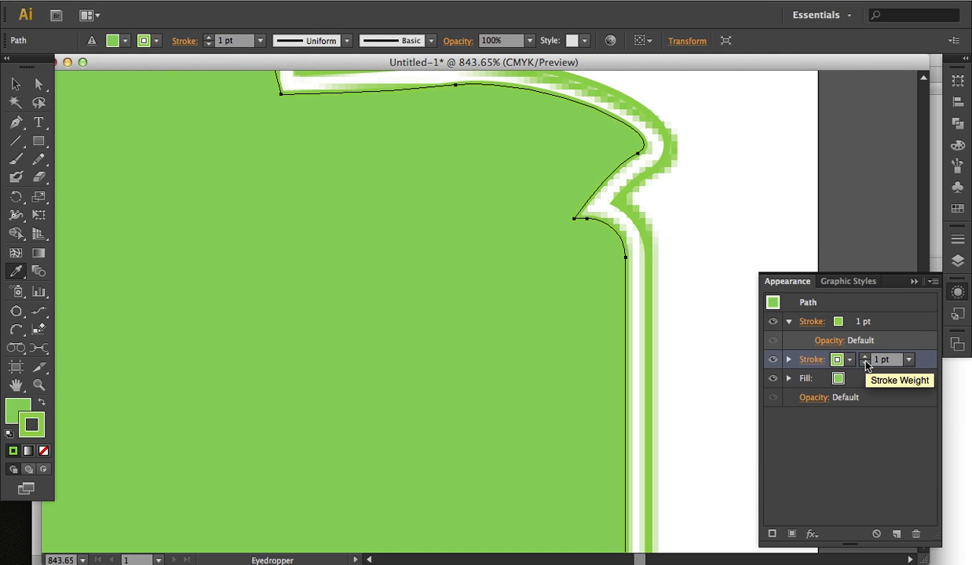
left_click(789, 360)
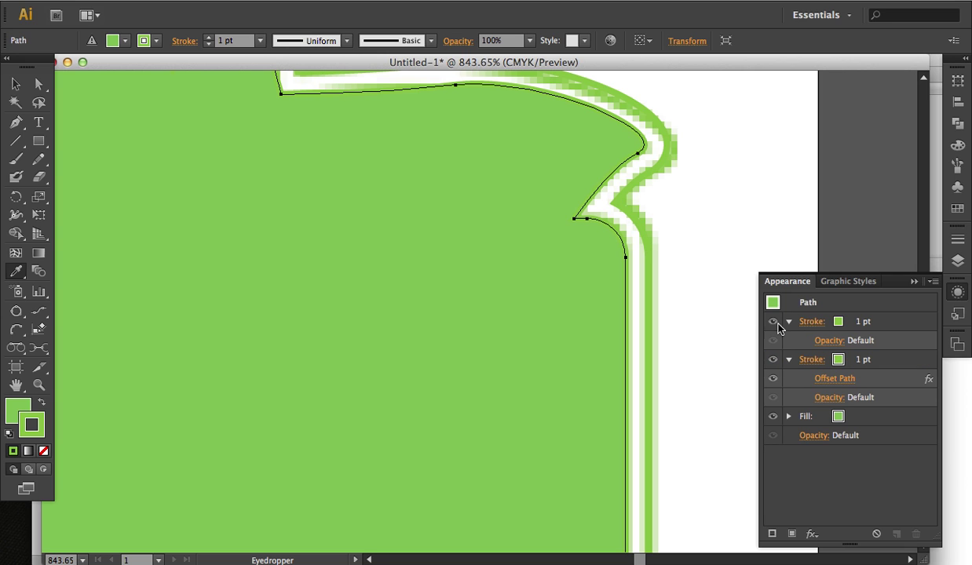
Step: Make the new stroke White and drag it below the green Fill
left_click(773, 323)
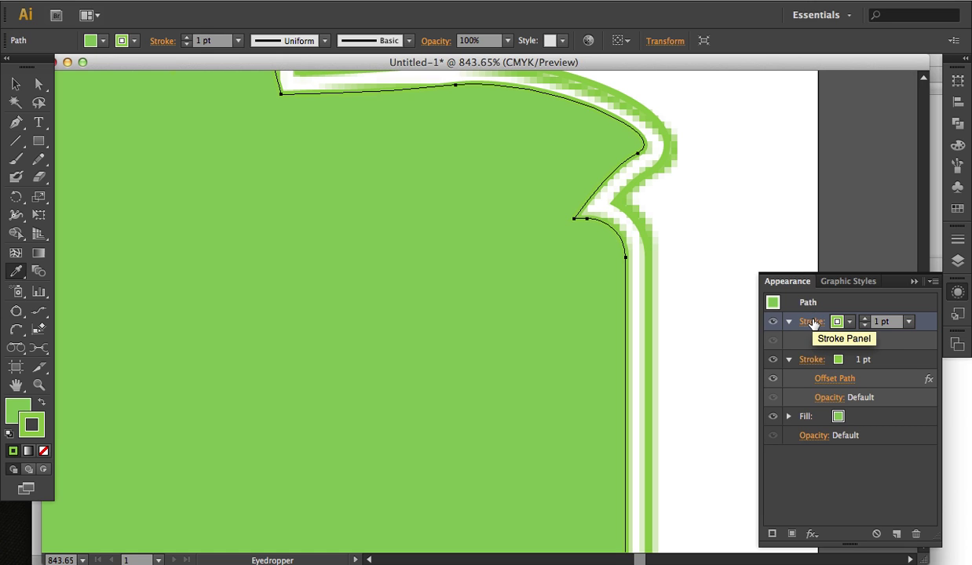
left_click(773, 322)
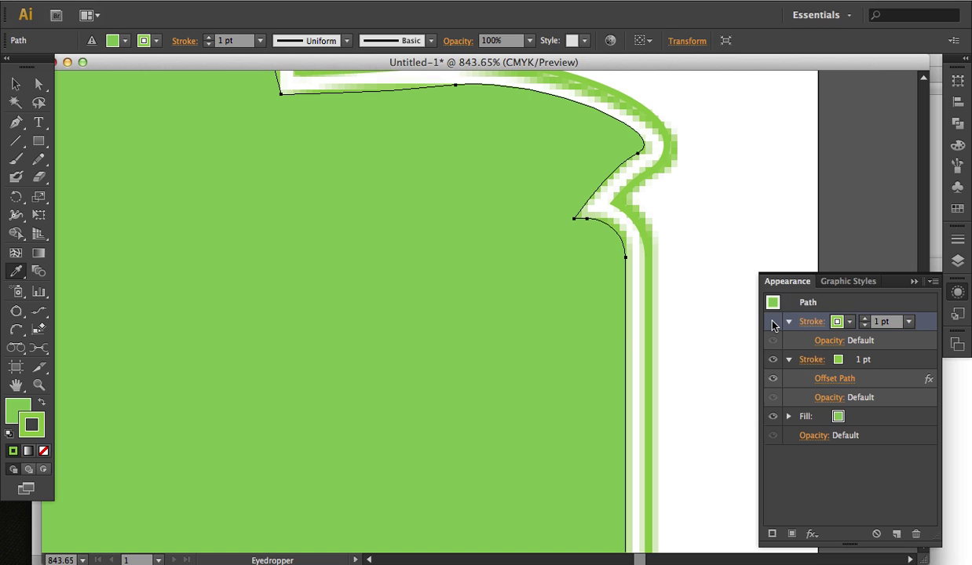
left_click(772, 322)
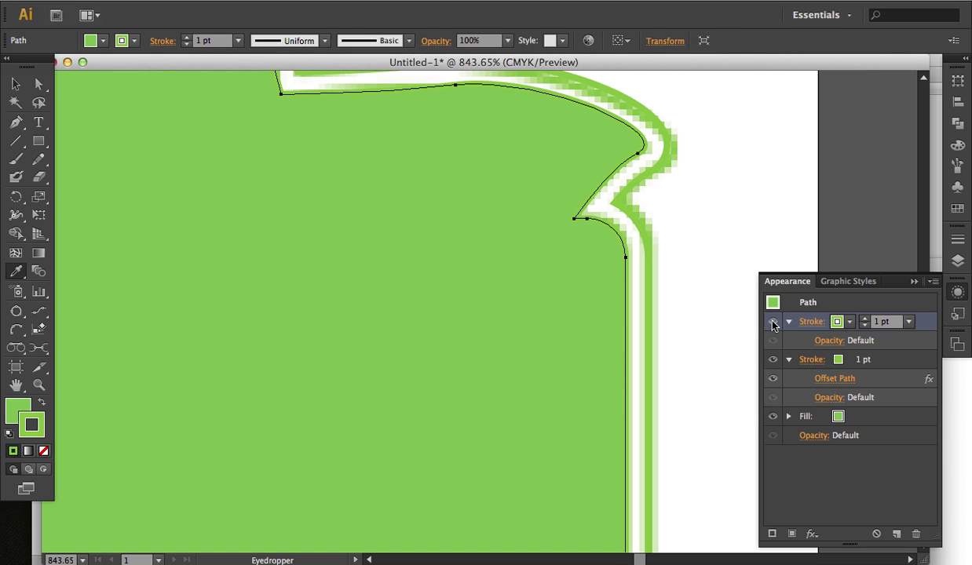
left_click(837, 322)
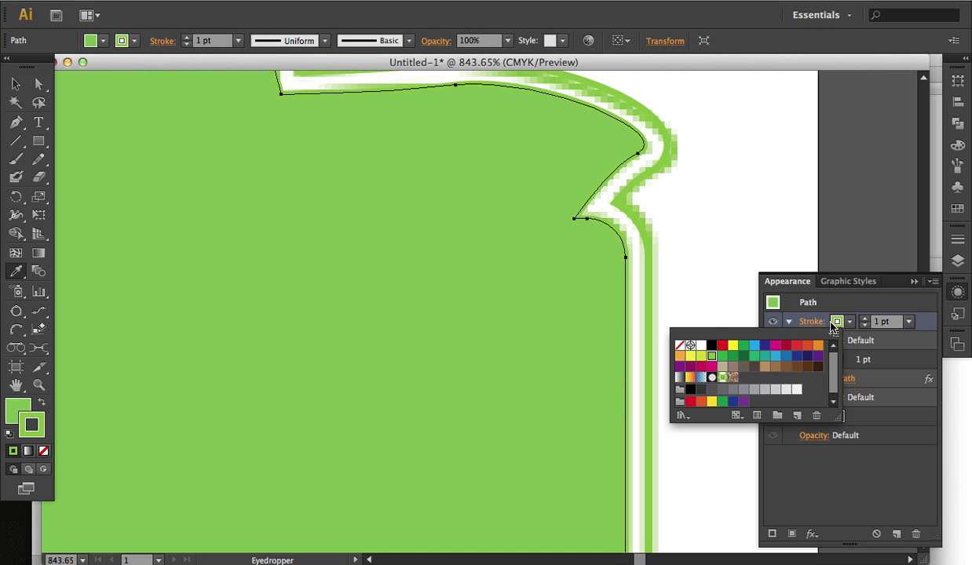
left_click(701, 345)
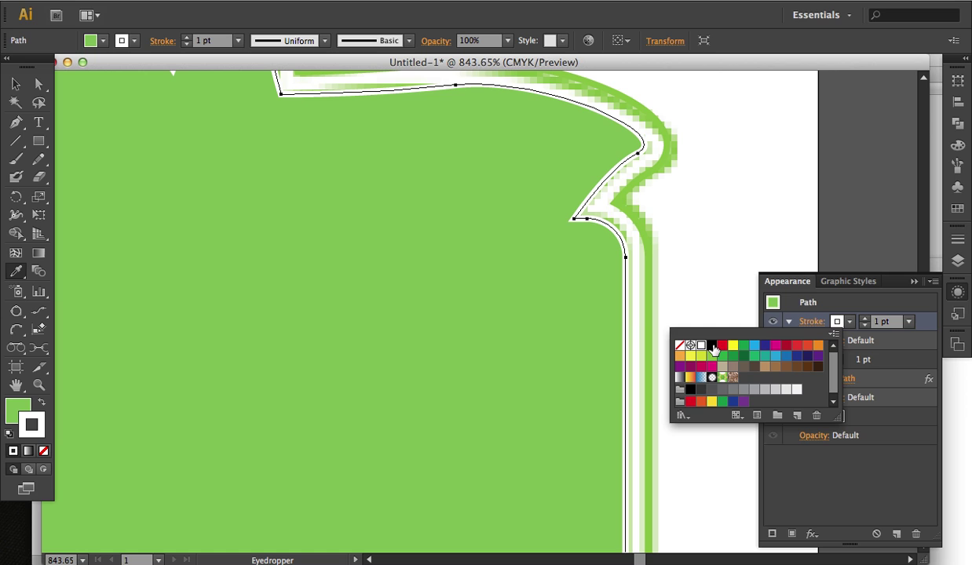
left_click(926, 328)
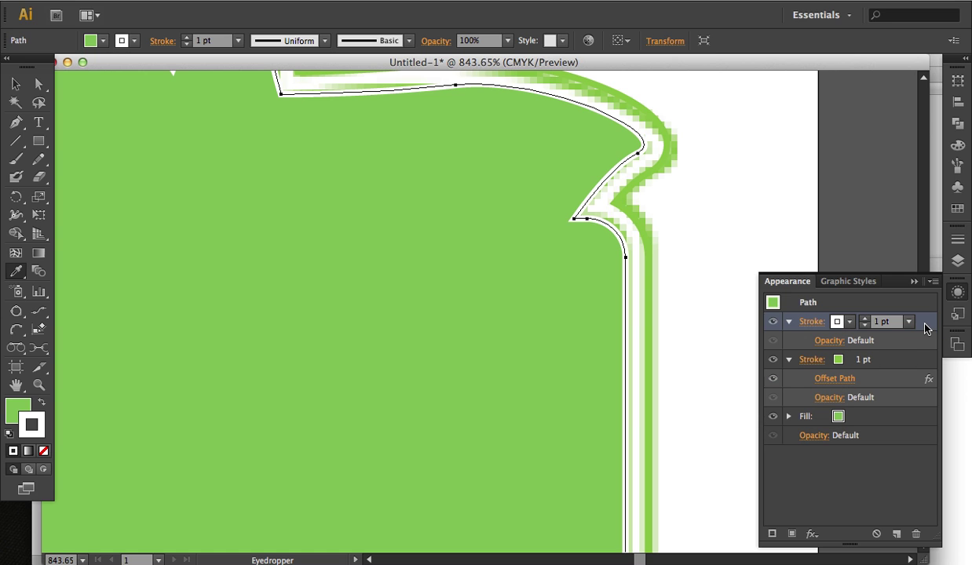
mouse_move(927, 326)
left_mouse_down()
mouse_move(897, 347)
mouse_move(911, 434)
left_mouse_up()
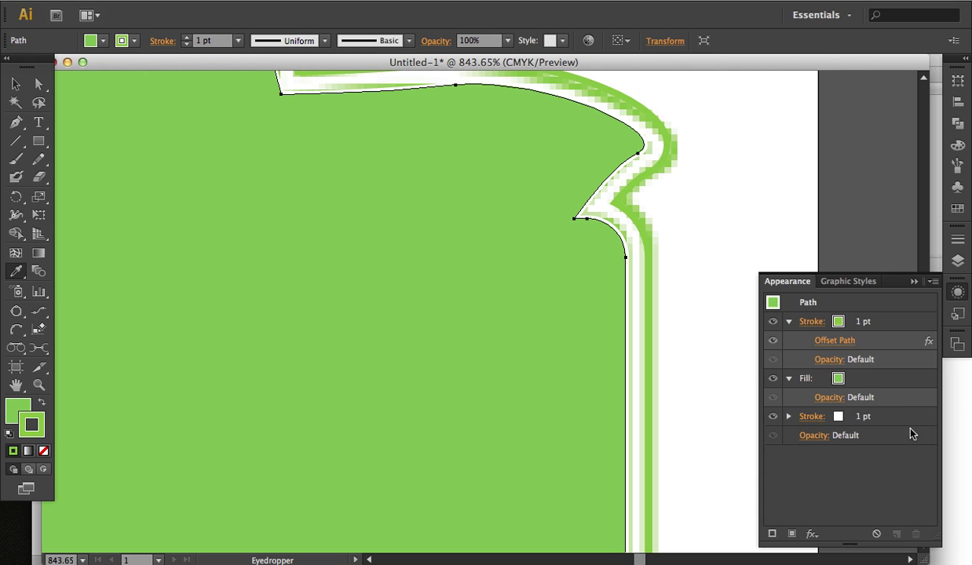
Step: Set the white stroke's weight to 3 pt and move it above the green fill
left_click(860, 420)
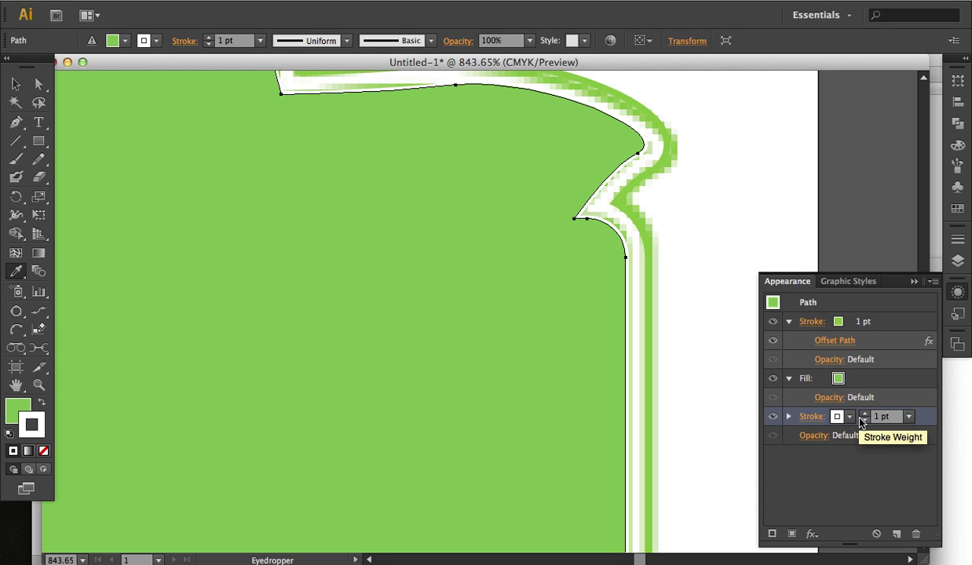
left_click(890, 417)
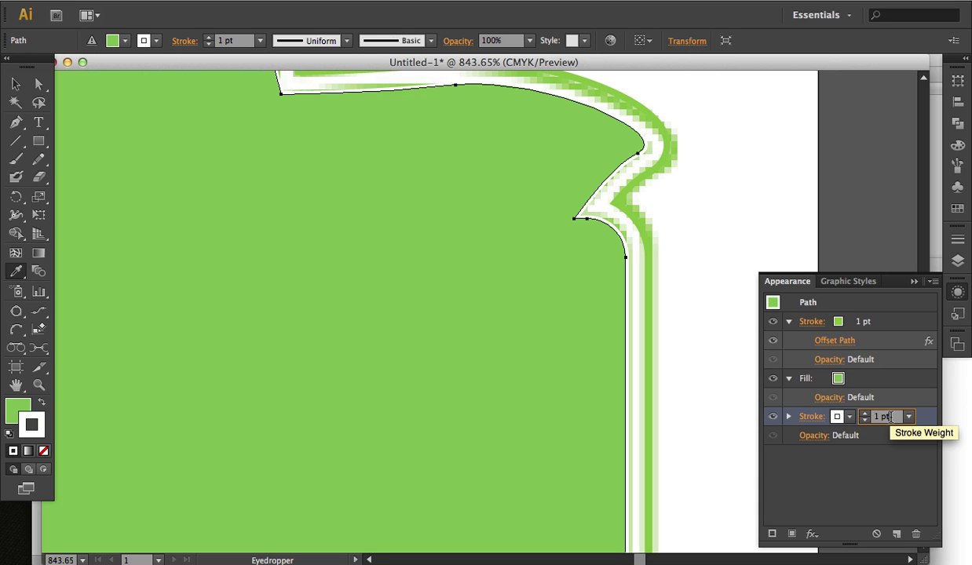
key("Up")
key("Up")
key("Up")
key("Up")
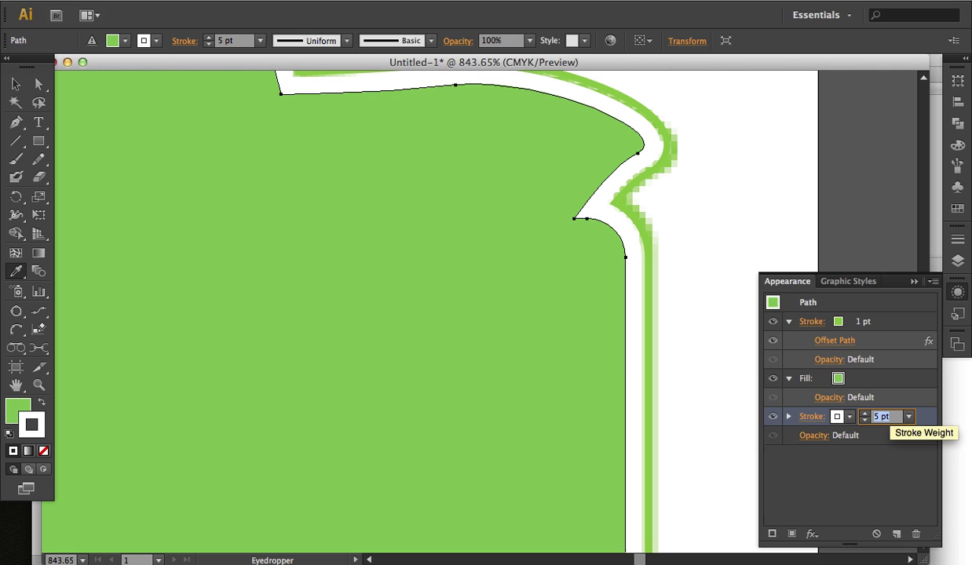
key("Up")
key("Down")
key("Down")
key("Down")
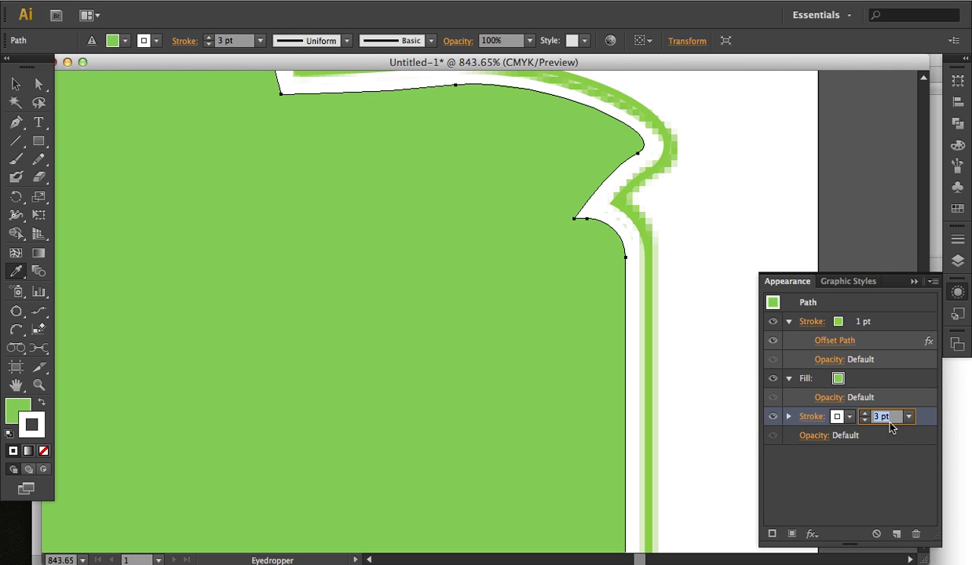
key("Return")
left_click_drag(929, 422, 932, 372)
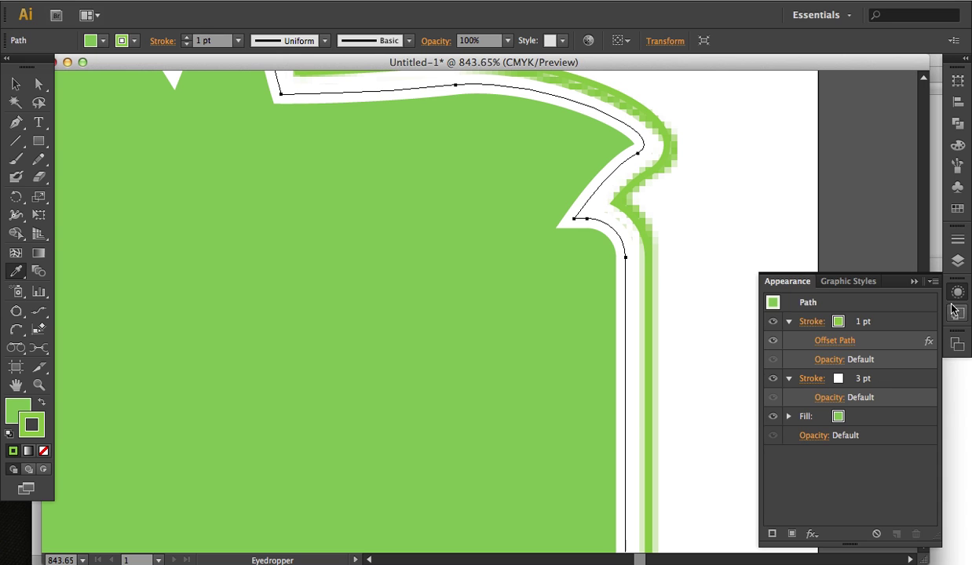
left_click(958, 239)
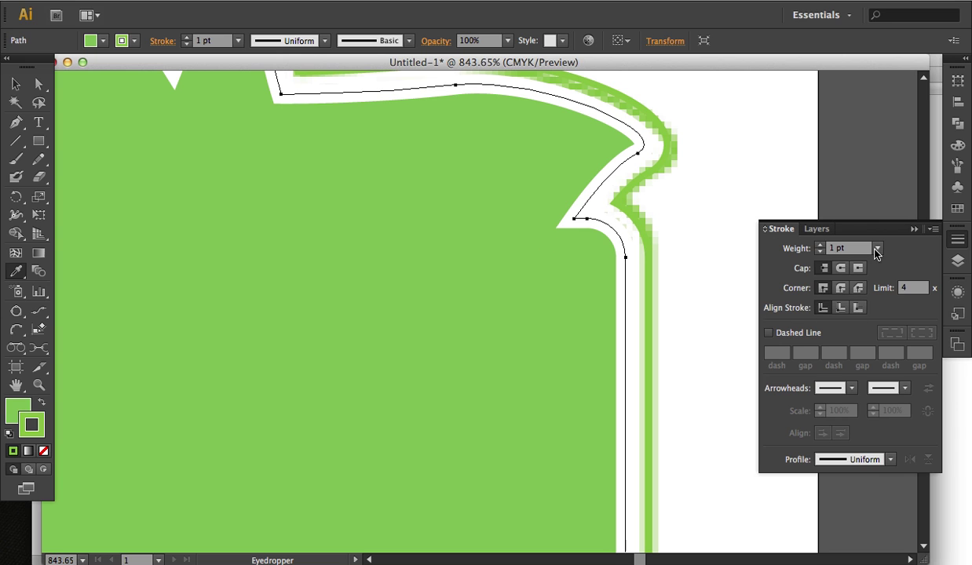
Step: Move the white stroke back below the fill, raise it to 6 pt, and fit the artboard in view
key("shift+F6")
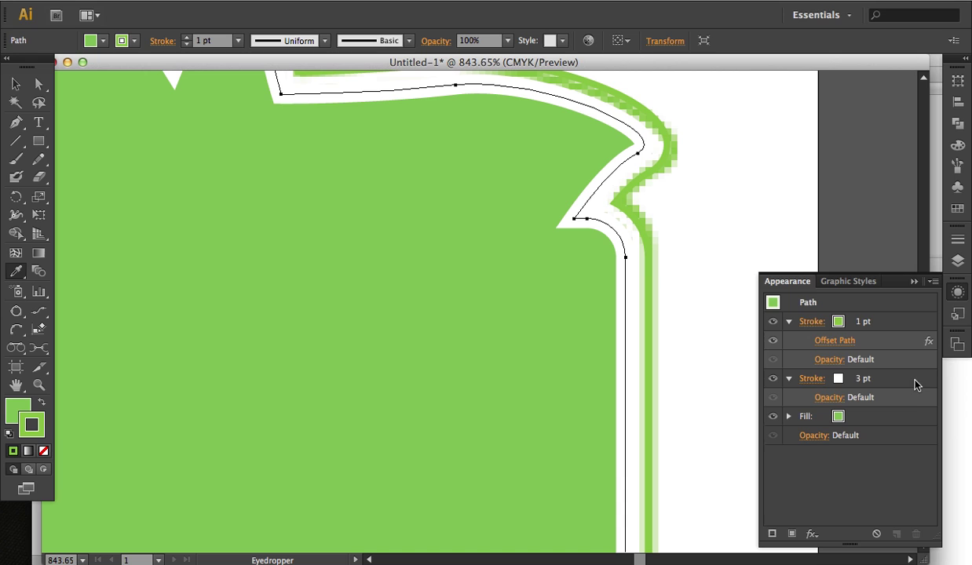
left_click_drag(913, 384, 905, 428)
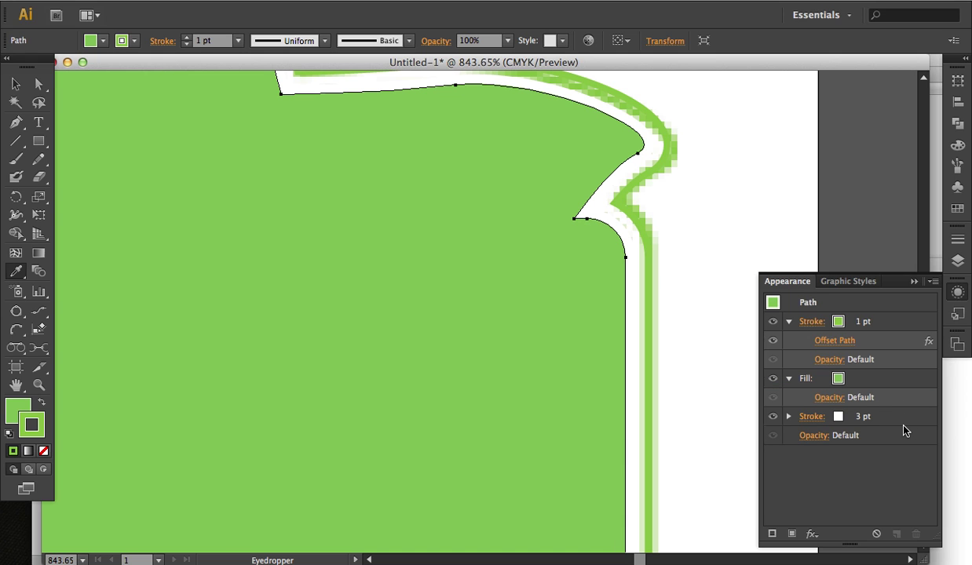
left_click(881, 416)
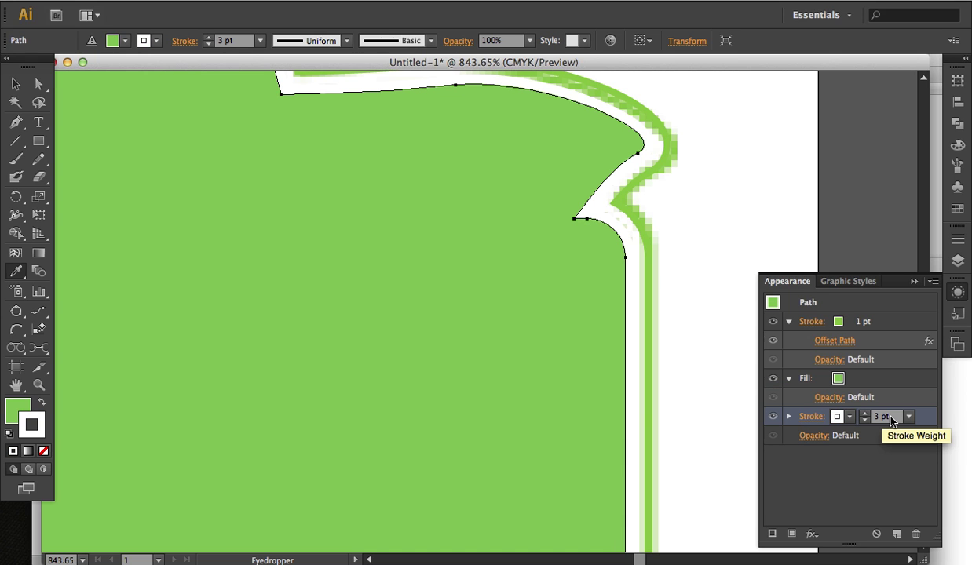
key("Up")
key("Up")
key("Up")
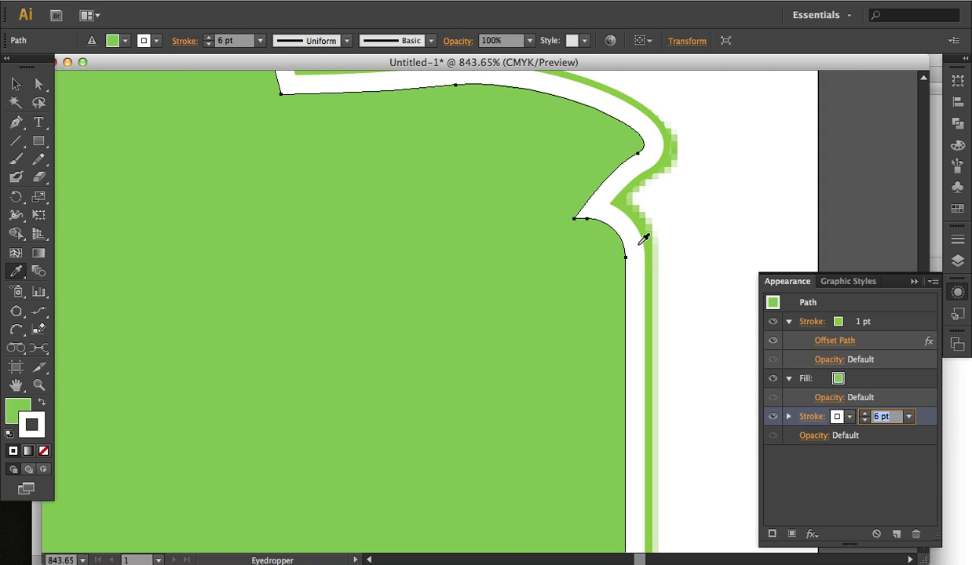
key("super+0")
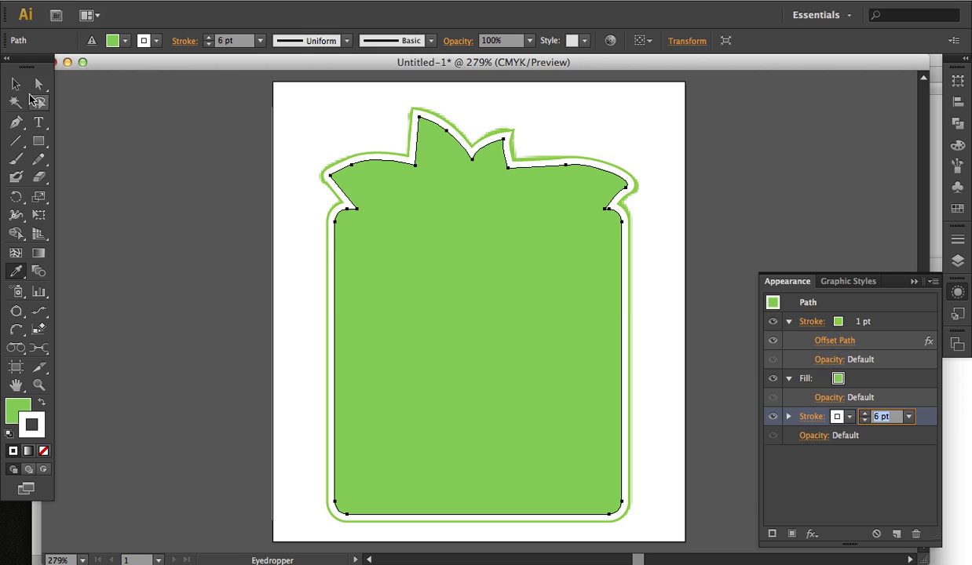